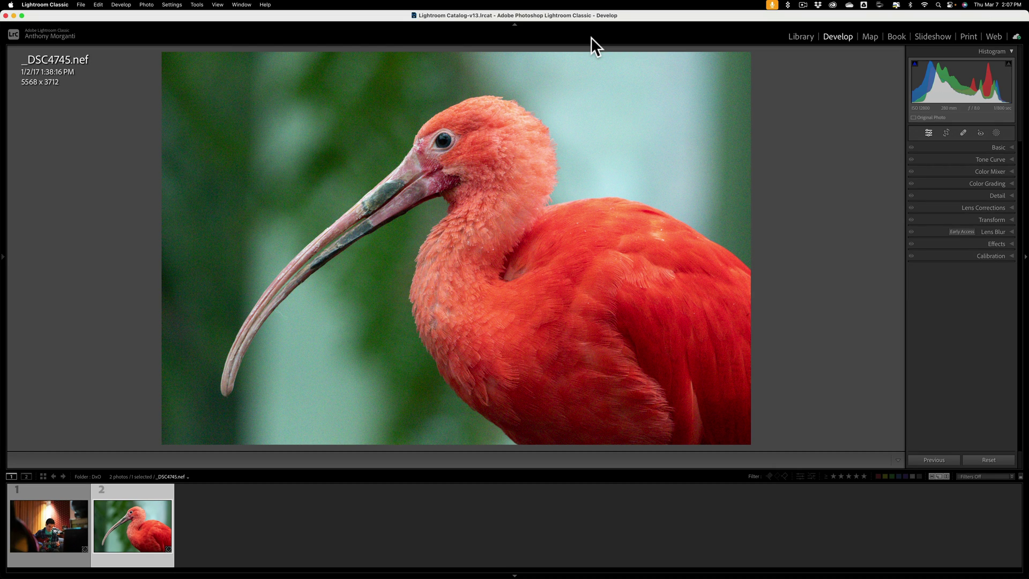
- Show the ibis's ISO 12800 camera info, inspect the noise at 1:1 near the eye, then fit the whole image
{"action": "key", "text": "i"}
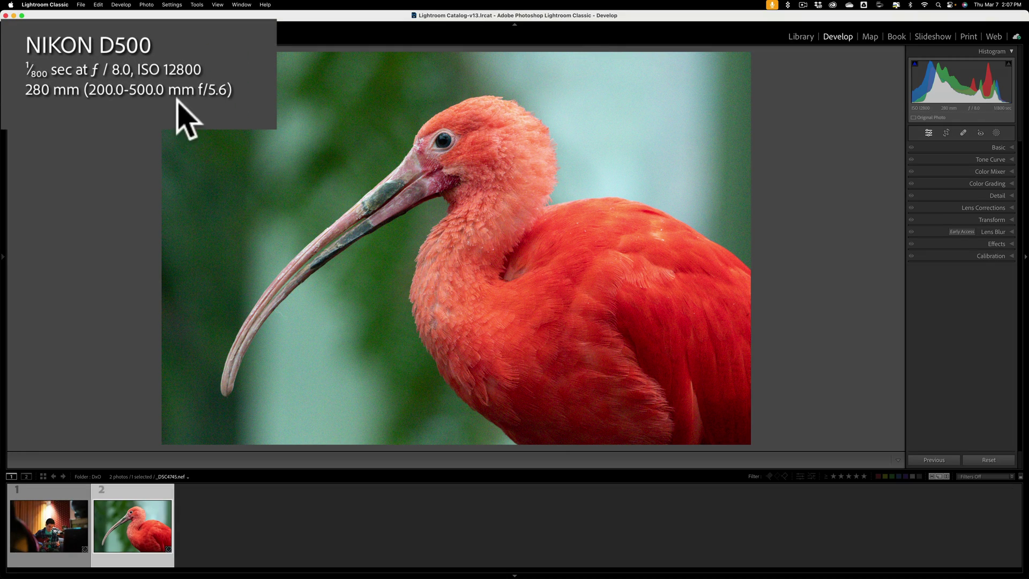
{"action": "left_click", "coordinate": [389, 147]}
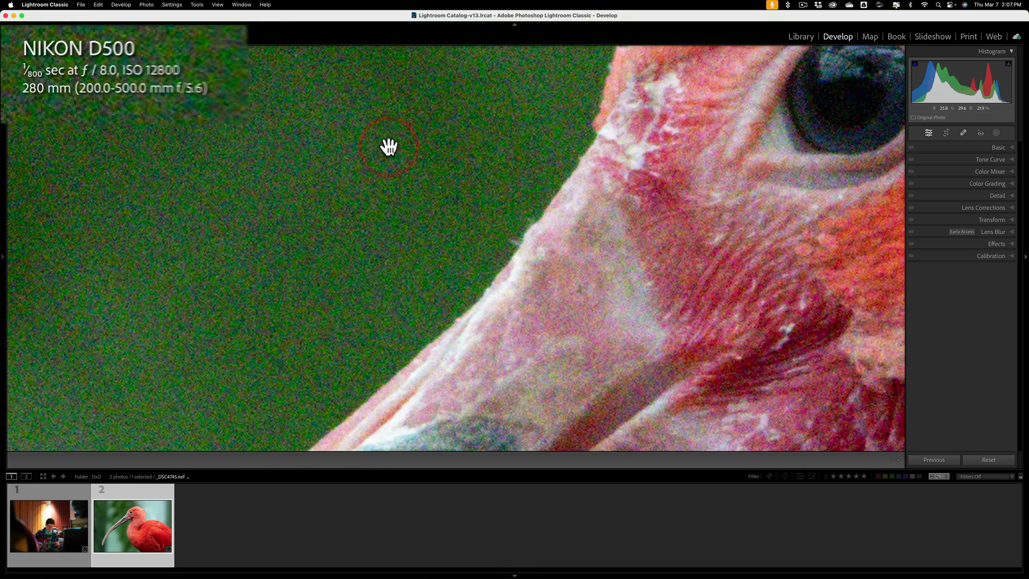
{"action": "left_click_drag", "start_coordinate": [498, 136], "coordinate": [379, 259]}
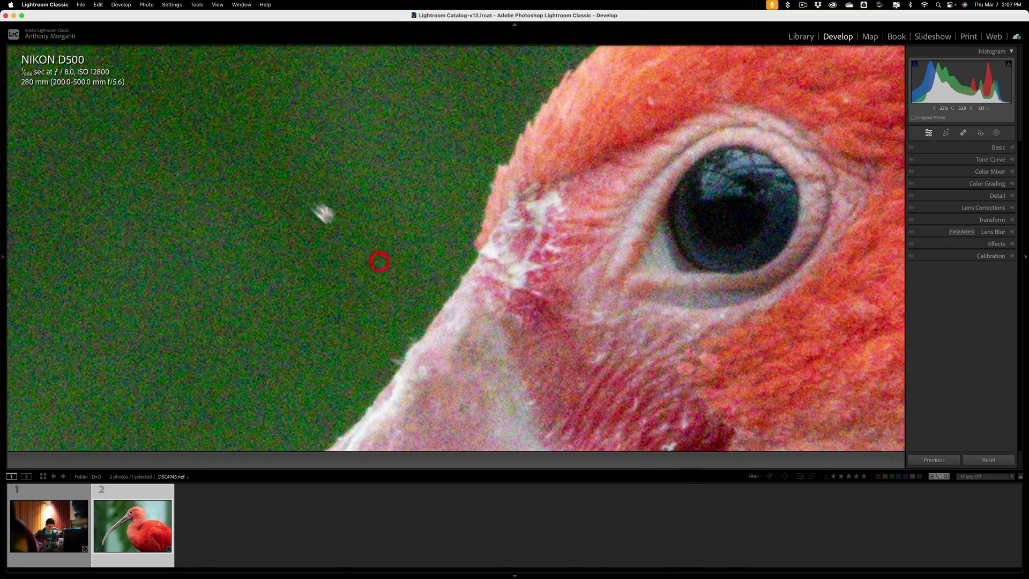
{"action": "left_click", "coordinate": [424, 181]}
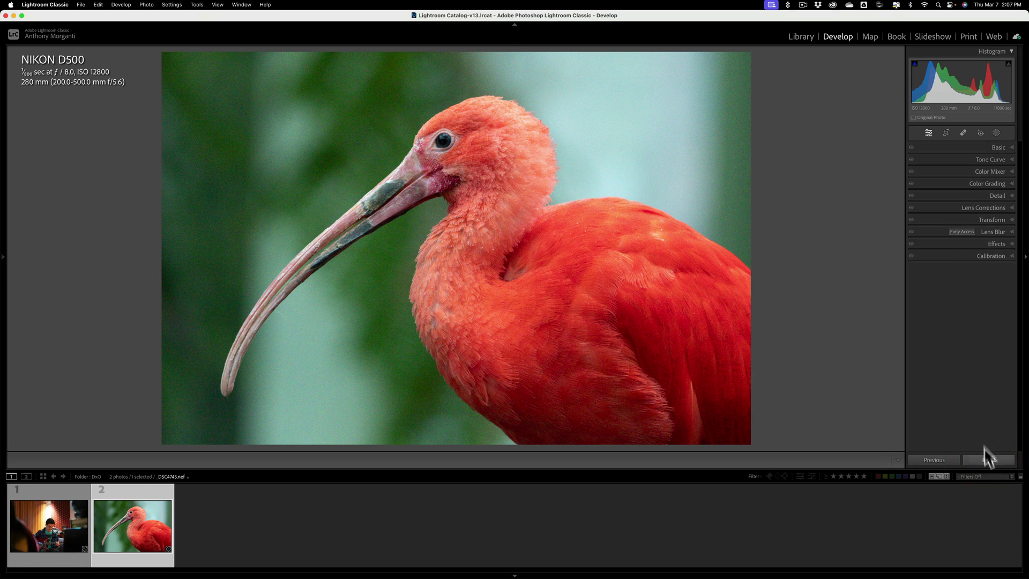
- Expand the Detail panel to review AI Denoise and Manual Noise Reduction, then collapse it
{"action": "left_click", "coordinate": [991, 194]}
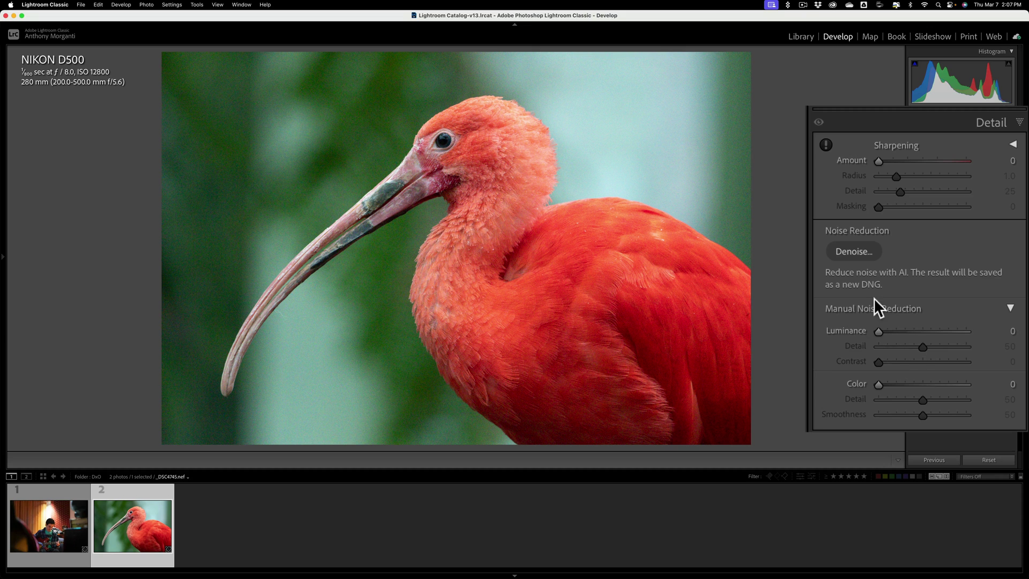
{"action": "left_click", "coordinate": [995, 196]}
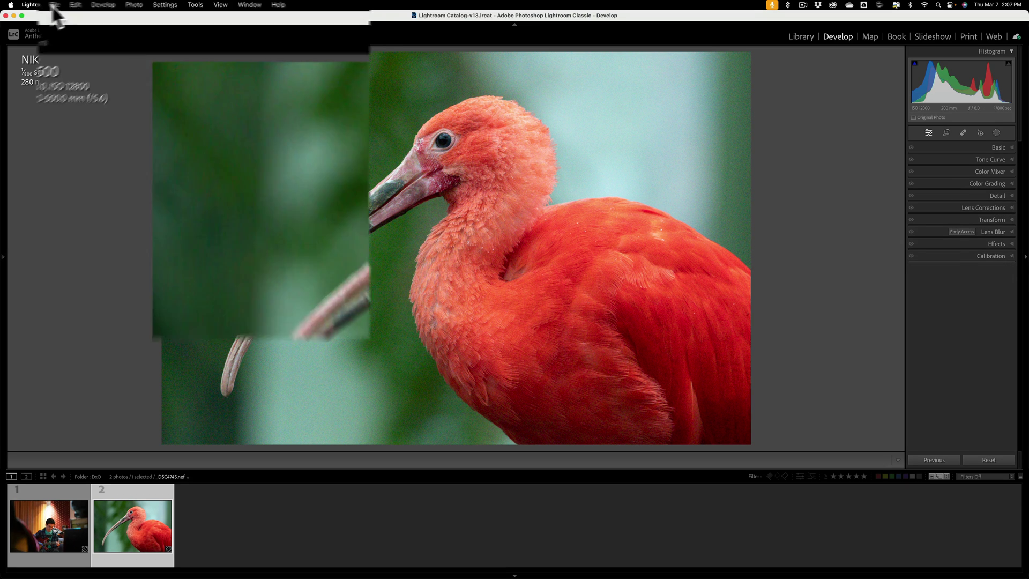
- Send the ibis NEF via File > Plug-in Extras to Preview and Process with DxO PureRAW 4
{"action": "left_click", "coordinate": [80, 5]}
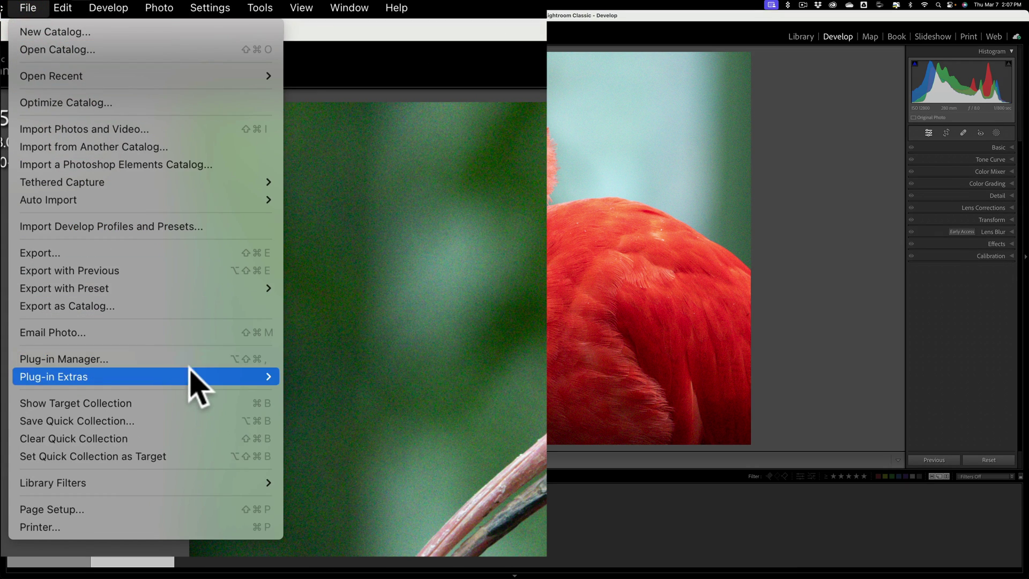
{"action": "mouse_move", "coordinate": [194, 377]}
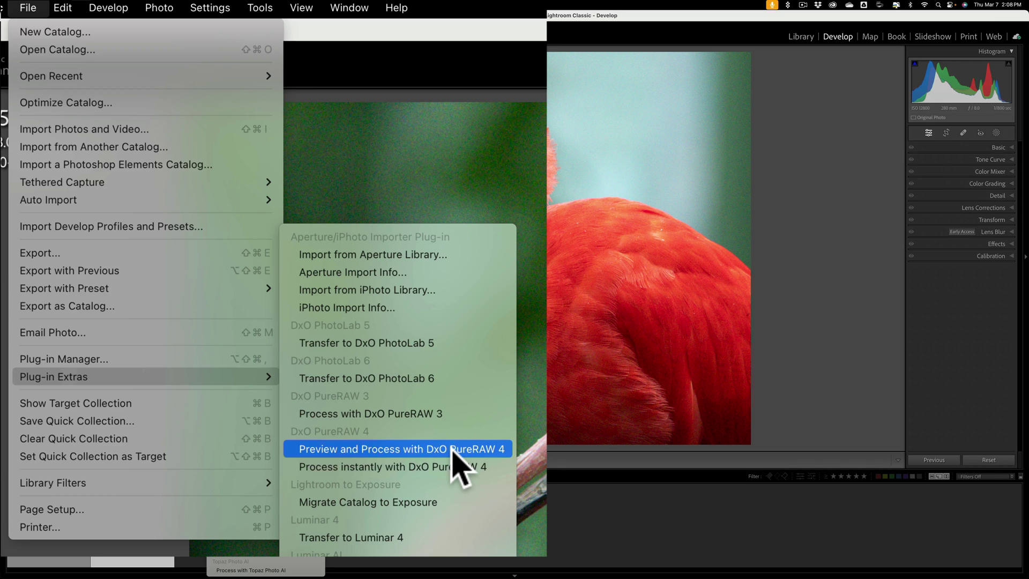
{"action": "left_click", "coordinate": [452, 449]}
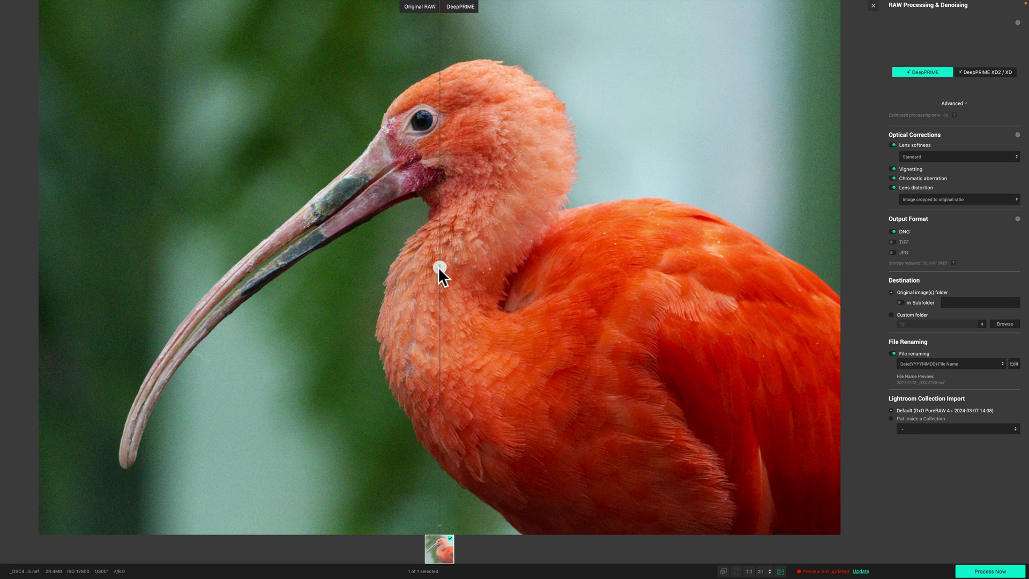
- Shift the Original RAW / DeepPRIME divider, zoom into the background noise, then fit the ibis
{"action": "left_click_drag", "start_coordinate": [438, 265], "coordinate": [494, 246]}
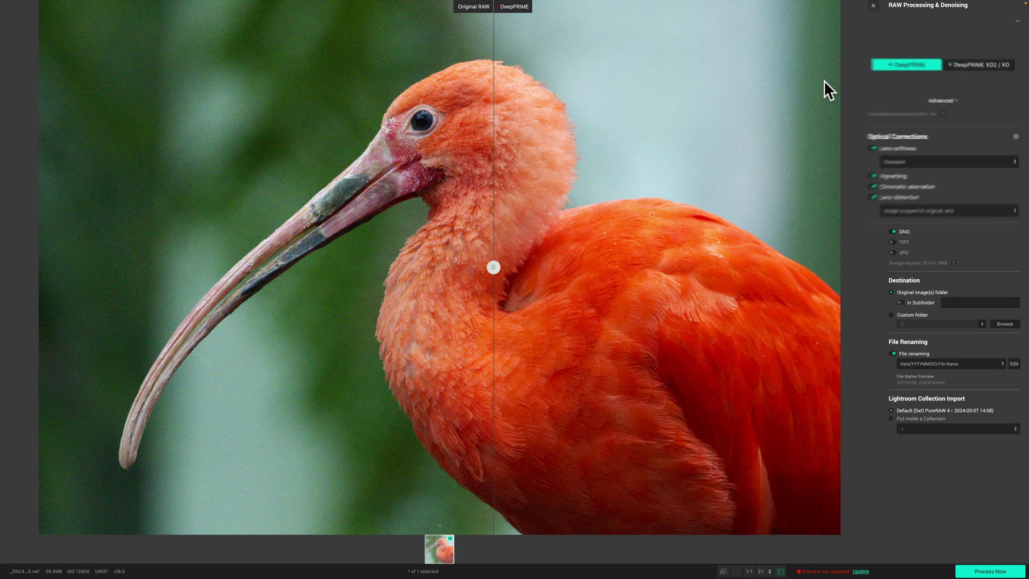
{"action": "key", "text": "ctrl+alt+0"}
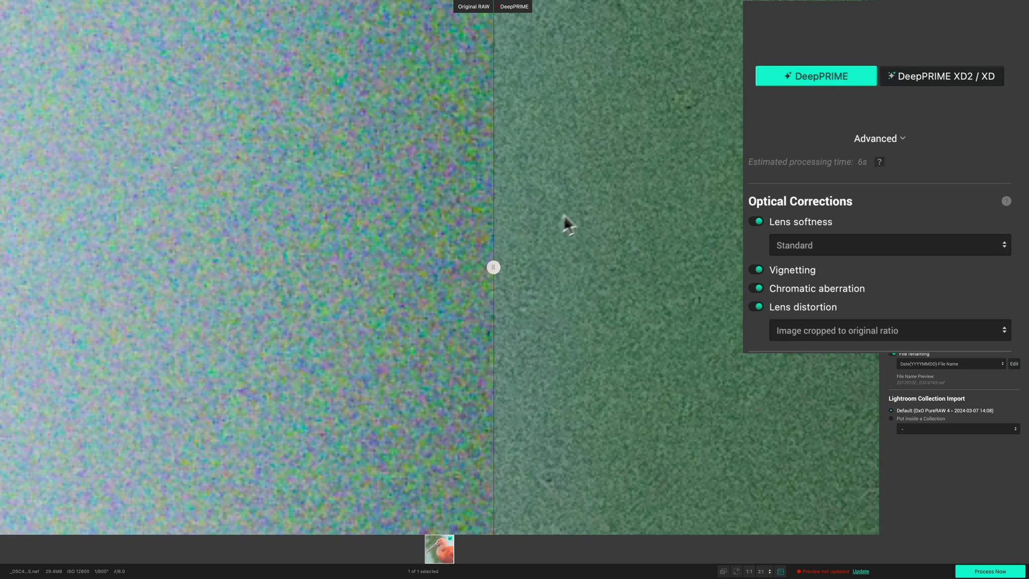
{"action": "left_click", "coordinate": [736, 570]}
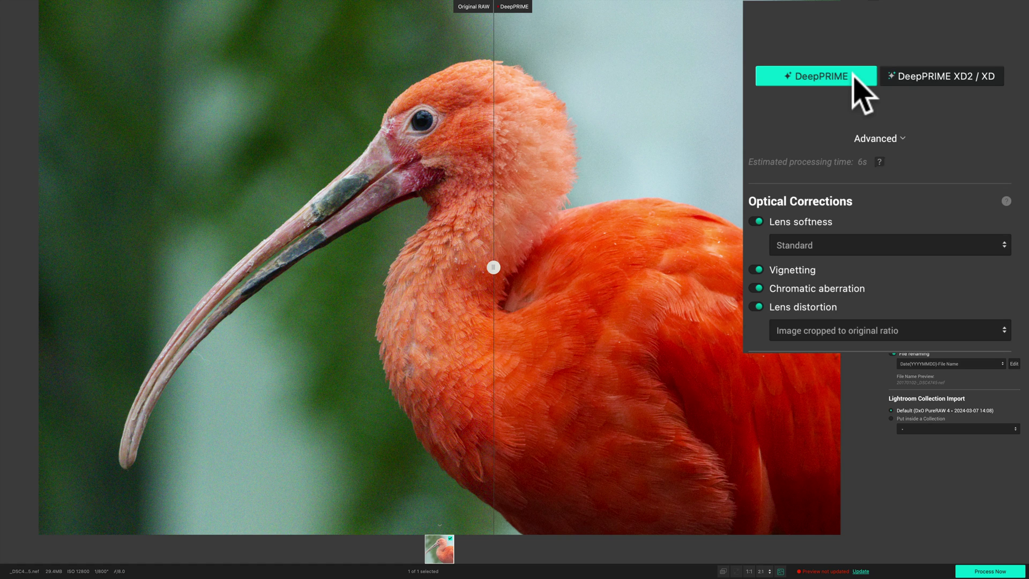
- Select DeepPRIME XD2 / XD, keeping Luminance at 40 and Force details at 0
{"action": "left_click", "coordinate": [919, 78]}
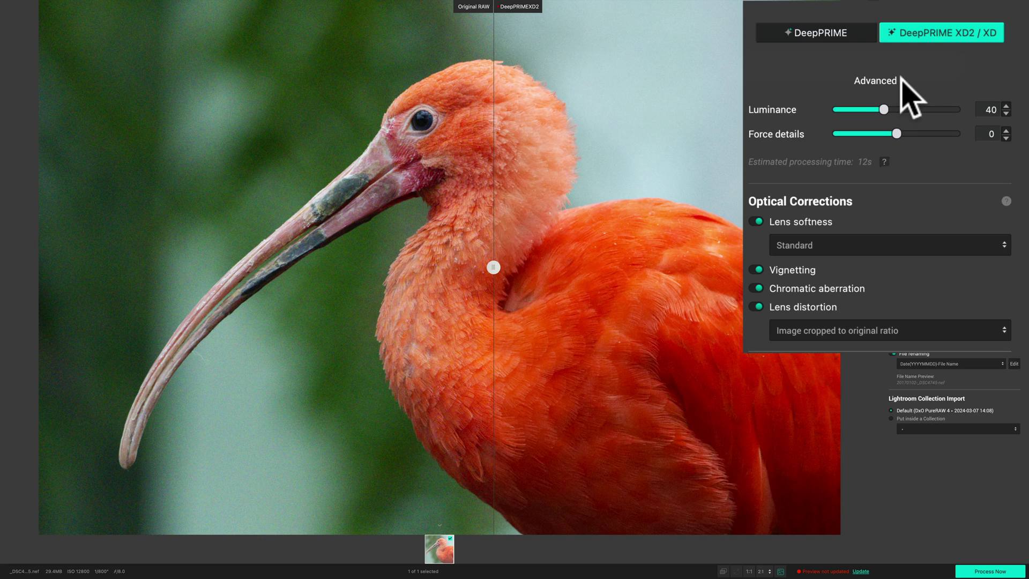
- Under Advanced, raise Luminance from 40 to 100 and Force details from 0 to 100
{"action": "left_click", "coordinate": [902, 81]}
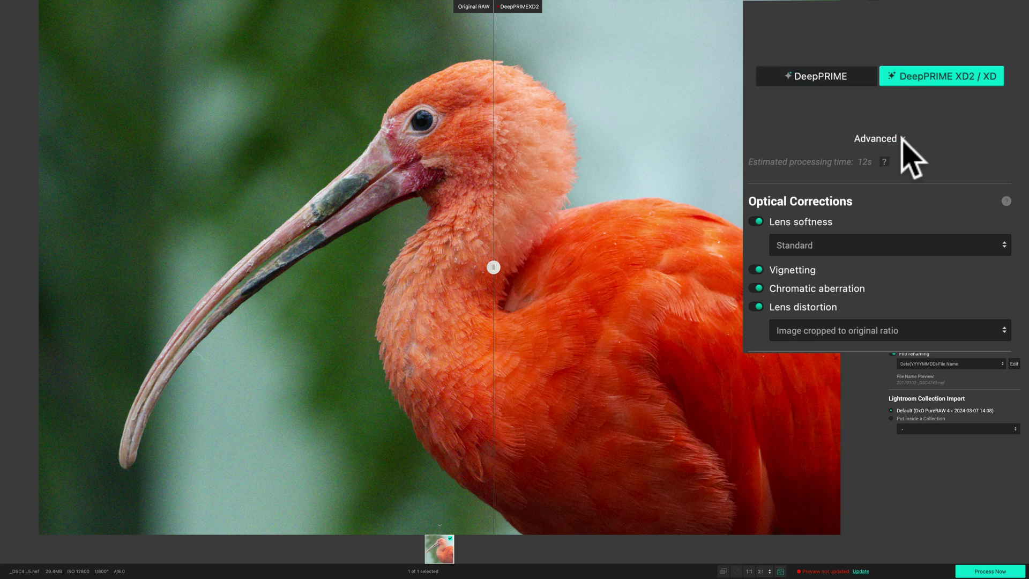
{"action": "left_click", "coordinate": [903, 137]}
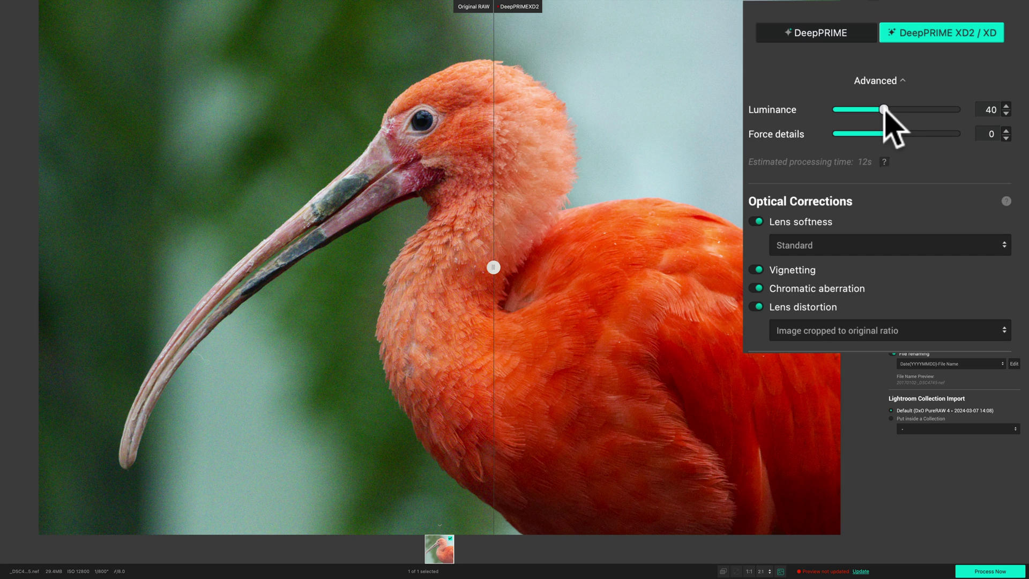
{"action": "left_click_drag", "start_coordinate": [884, 109], "coordinate": [1022, 106]}
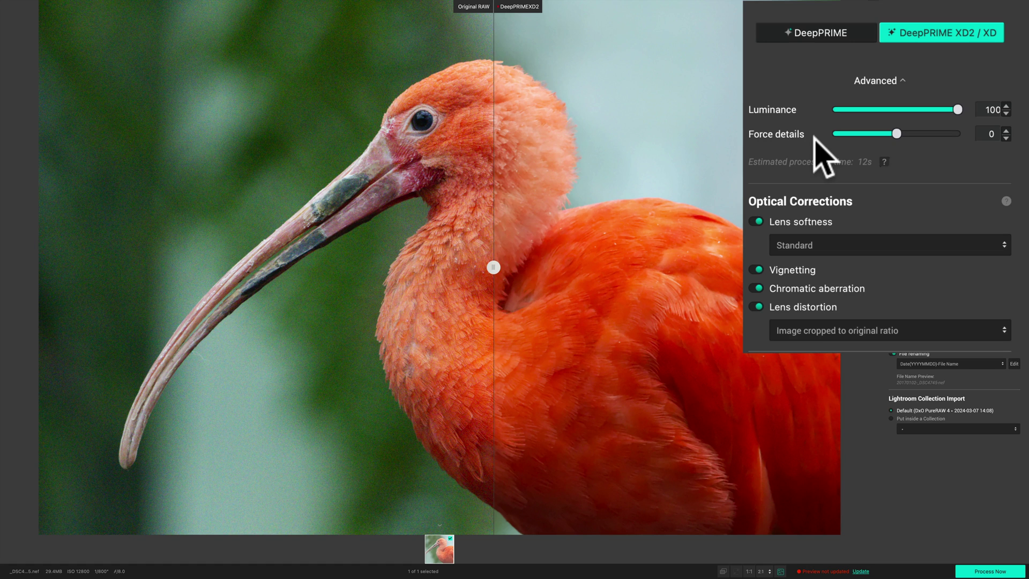
{"action": "left_click_drag", "start_coordinate": [896, 134], "coordinate": [975, 133]}
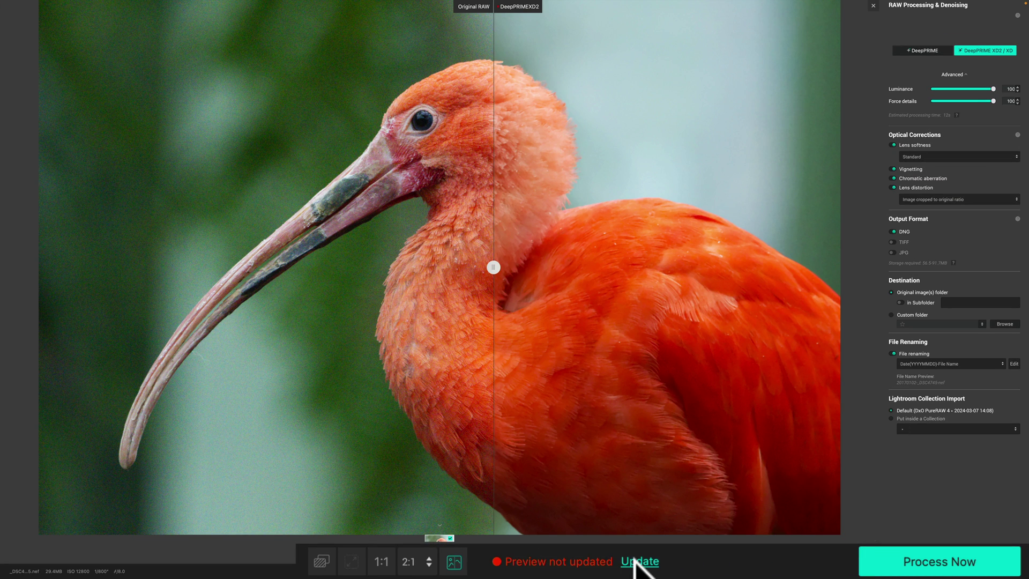
- Update the XD2 preview, reposition the split divider, check 2:1 zoom, then fit the ibis
{"action": "left_click", "coordinate": [636, 563]}
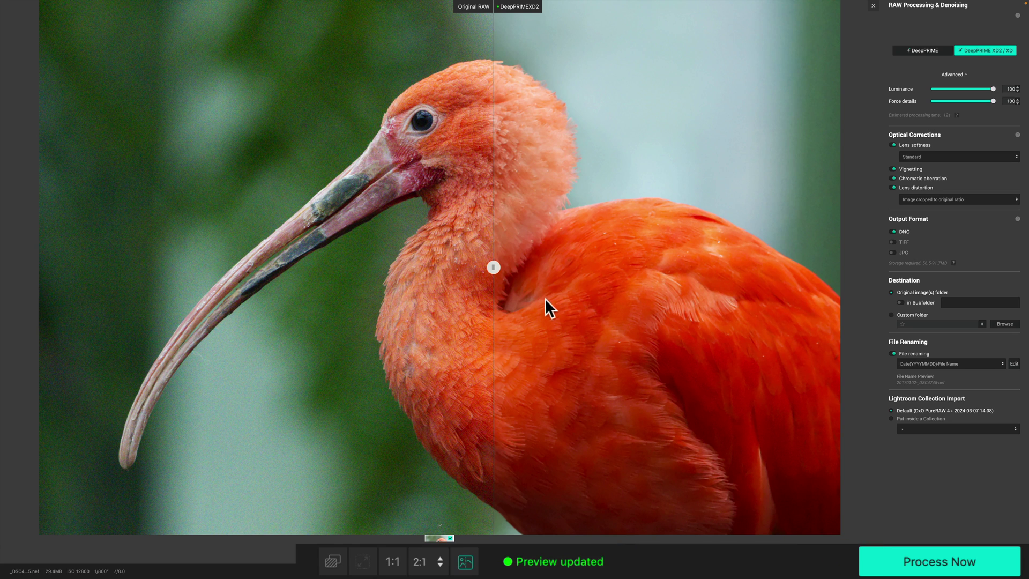
{"action": "left_click_drag", "start_coordinate": [494, 266], "coordinate": [527, 288]}
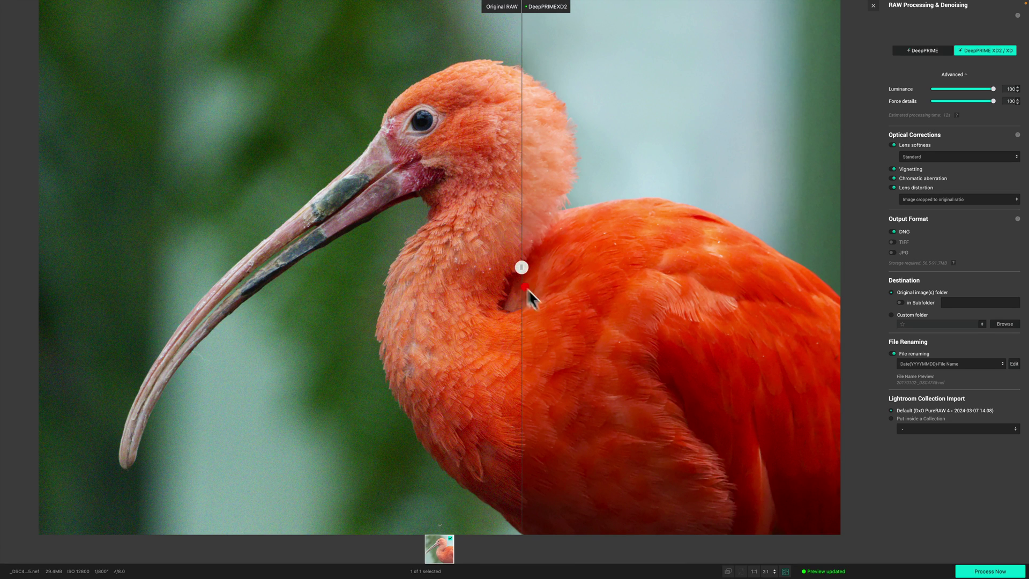
{"action": "left_click", "coordinate": [758, 571]}
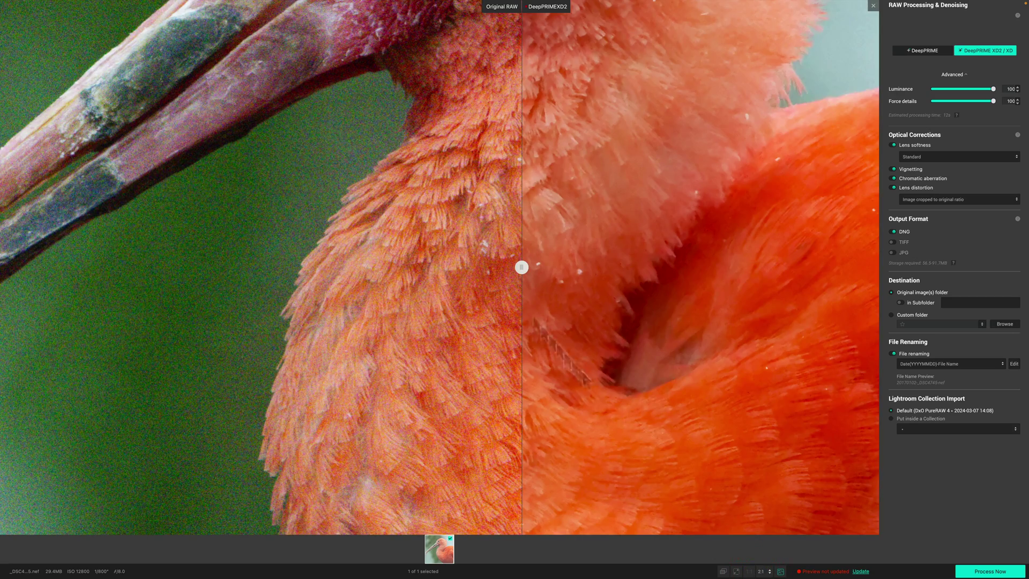
{"action": "left_click", "coordinate": [430, 113]}
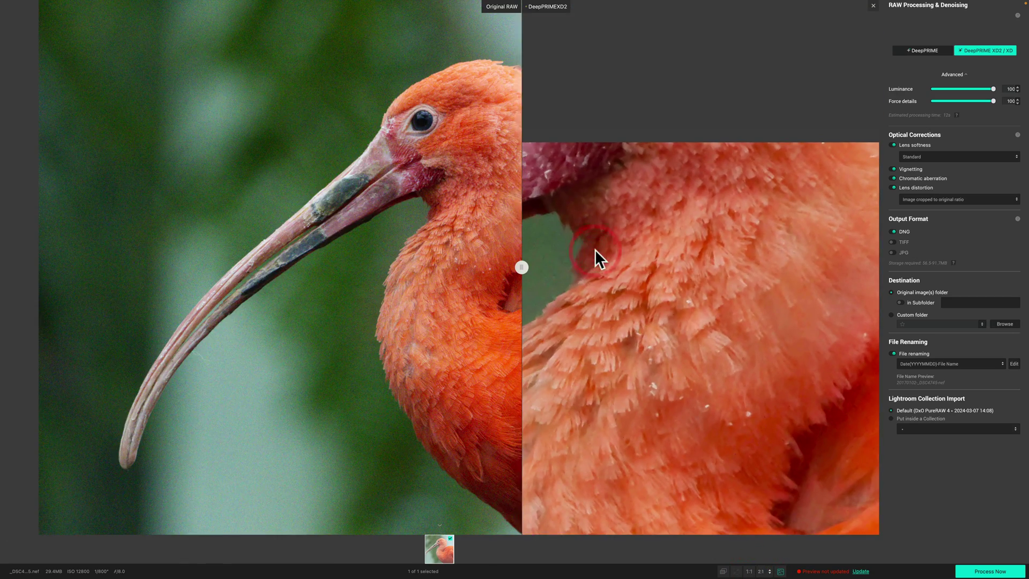
- At 1:1, pan to the beak and neck feathers, update, and slide the before/after divider
{"action": "left_click", "coordinate": [749, 571]}
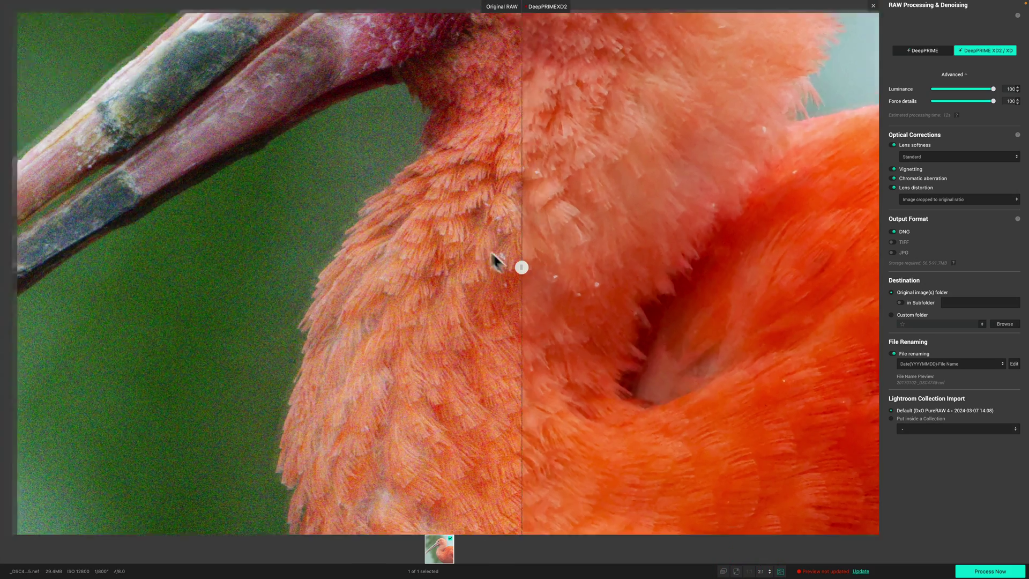
{"action": "left_click_drag", "start_coordinate": [491, 262], "coordinate": [581, 333]}
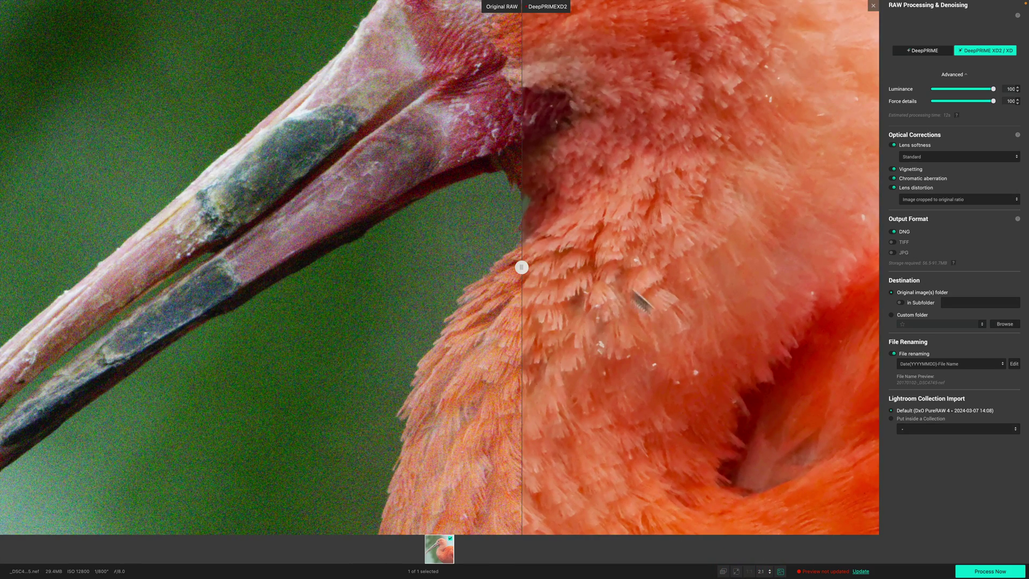
{"action": "left_click", "coordinate": [861, 571]}
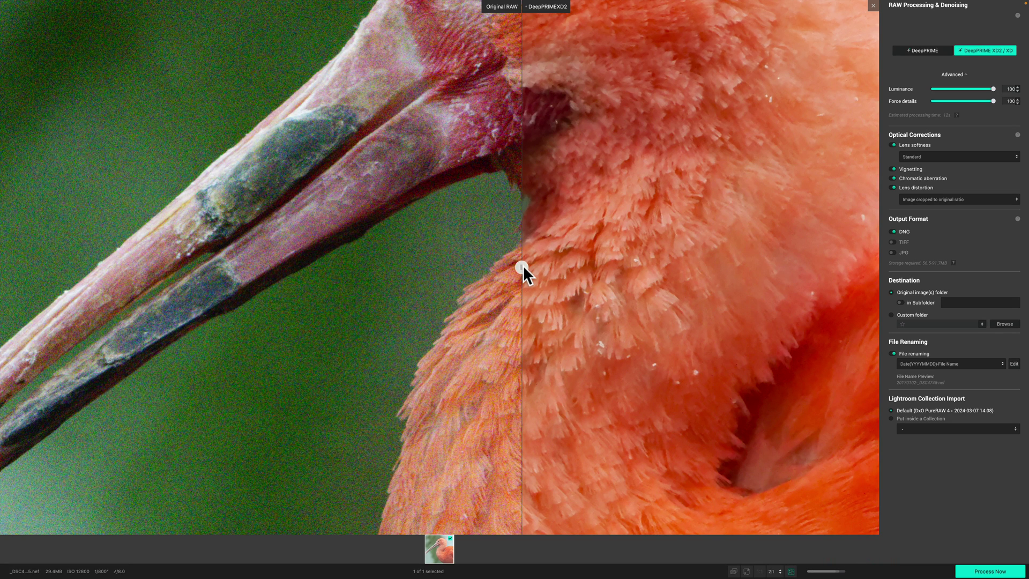
{"action": "left_click_drag", "start_coordinate": [523, 267], "coordinate": [581, 266]}
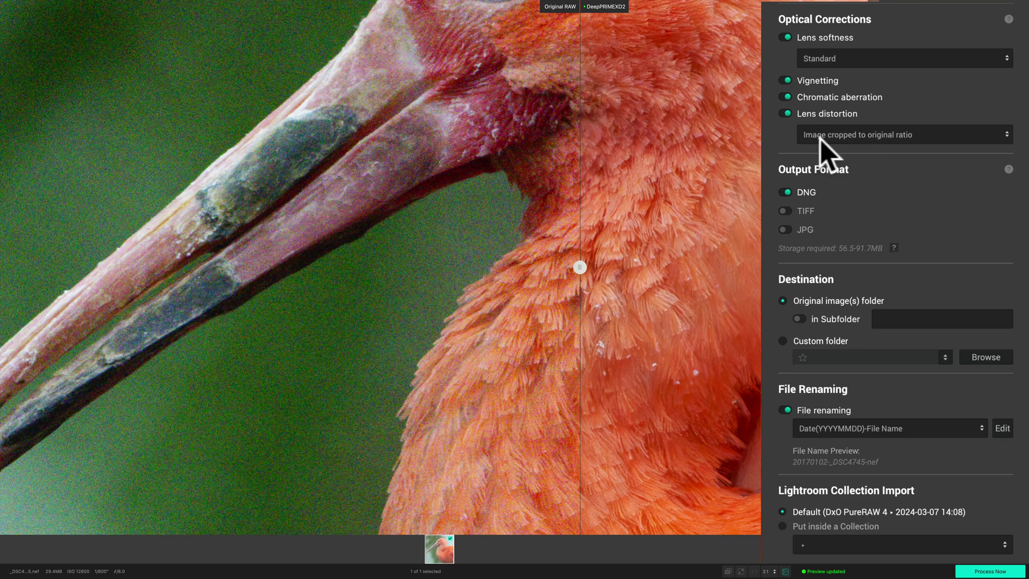
- Keep the lens distortion cropping set to Image cropped to original ratio
{"action": "left_click", "coordinate": [922, 135]}
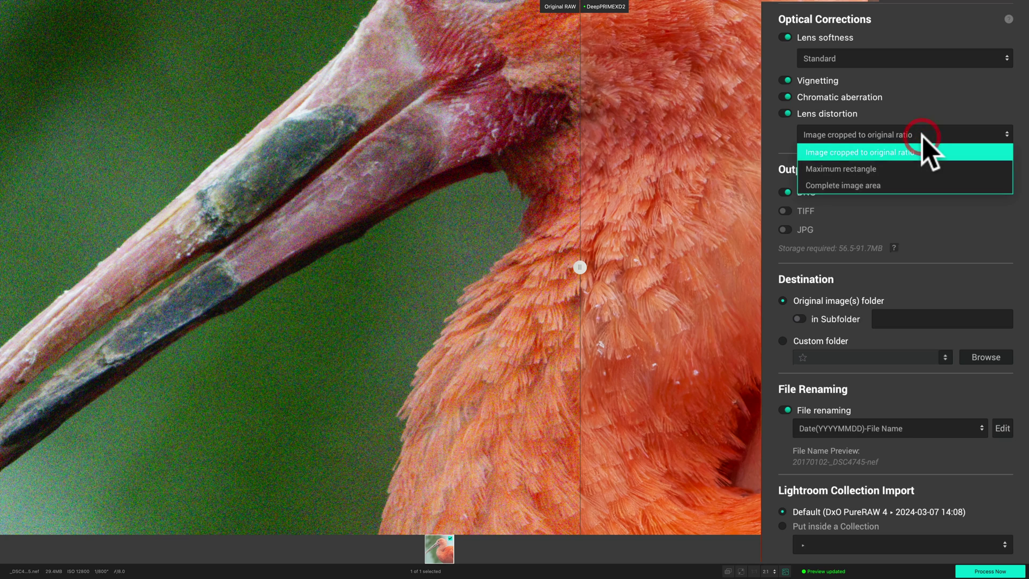
{"action": "left_click", "coordinate": [913, 136]}
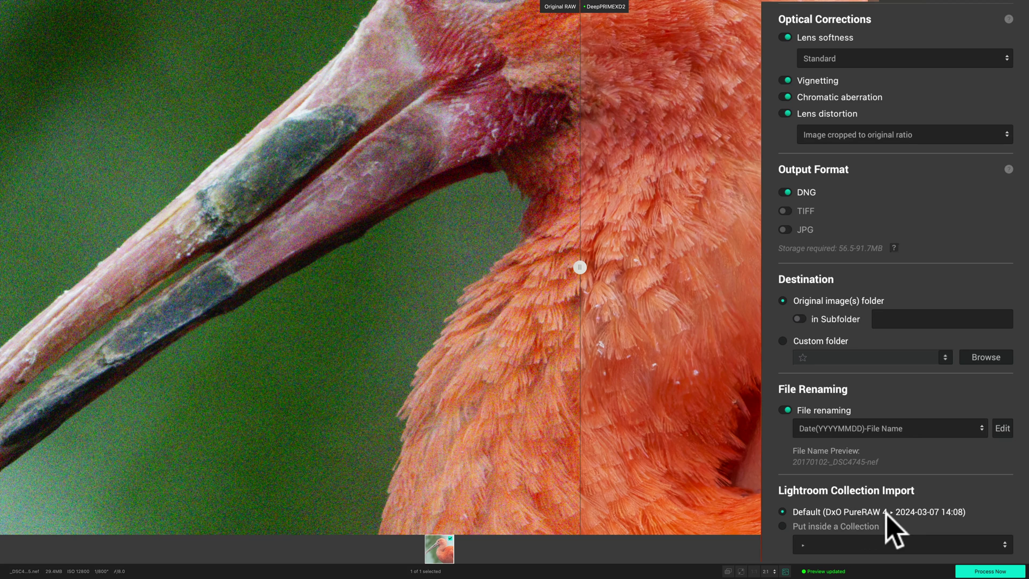
- Launch Process Now to denoise the ibis NEF into a DNG
{"action": "left_click", "coordinate": [985, 572]}
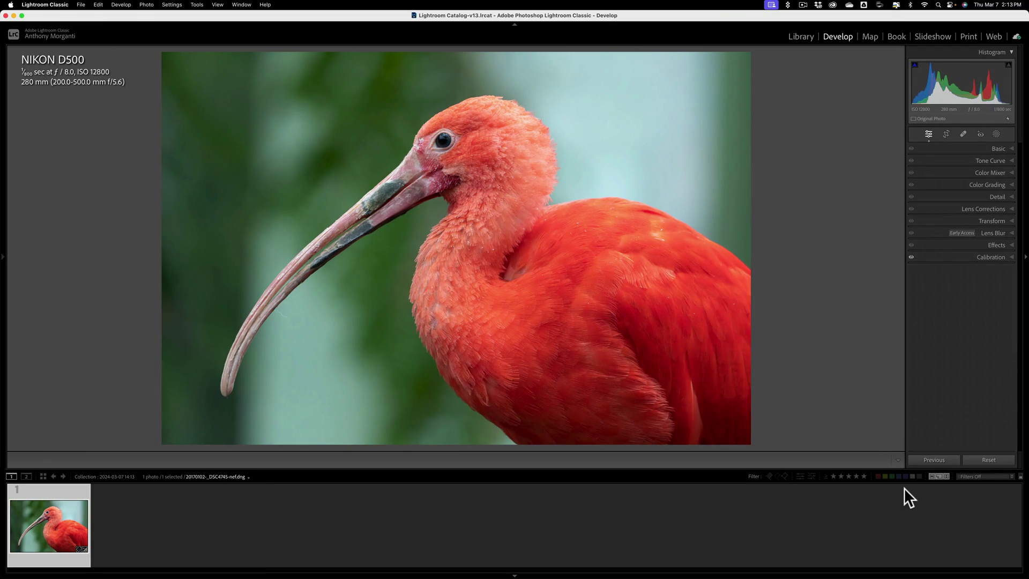
- Select the DxO folder in Library to list its three photos, then return to Develop
{"action": "left_click", "coordinate": [792, 35]}
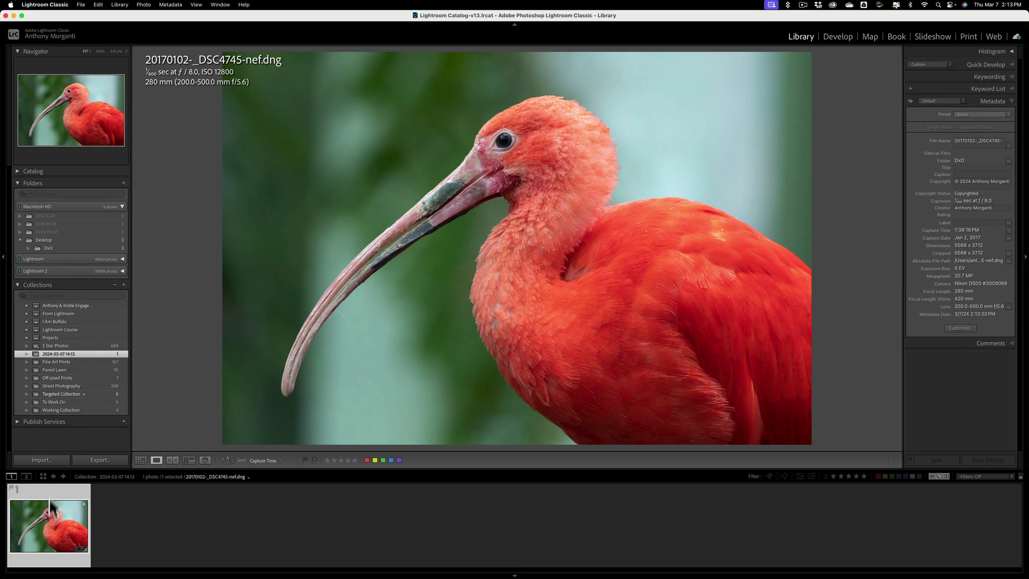
{"action": "left_click", "coordinate": [59, 247]}
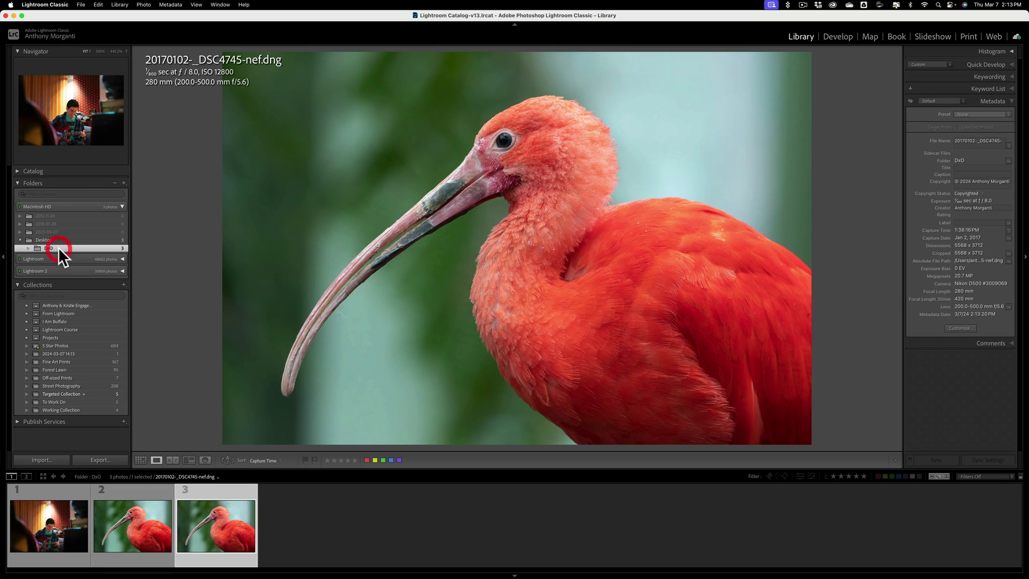
{"action": "left_click", "coordinate": [831, 36]}
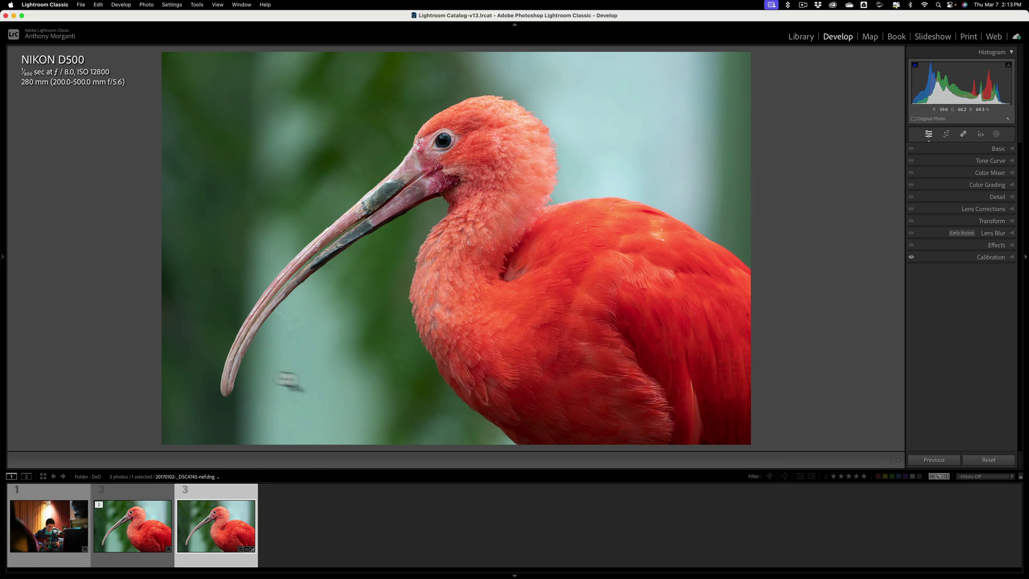
- Show _DSC4745.nef with its file name, capture date and 5568 x 3712 overlaid on the photo
{"action": "key", "text": "i"}
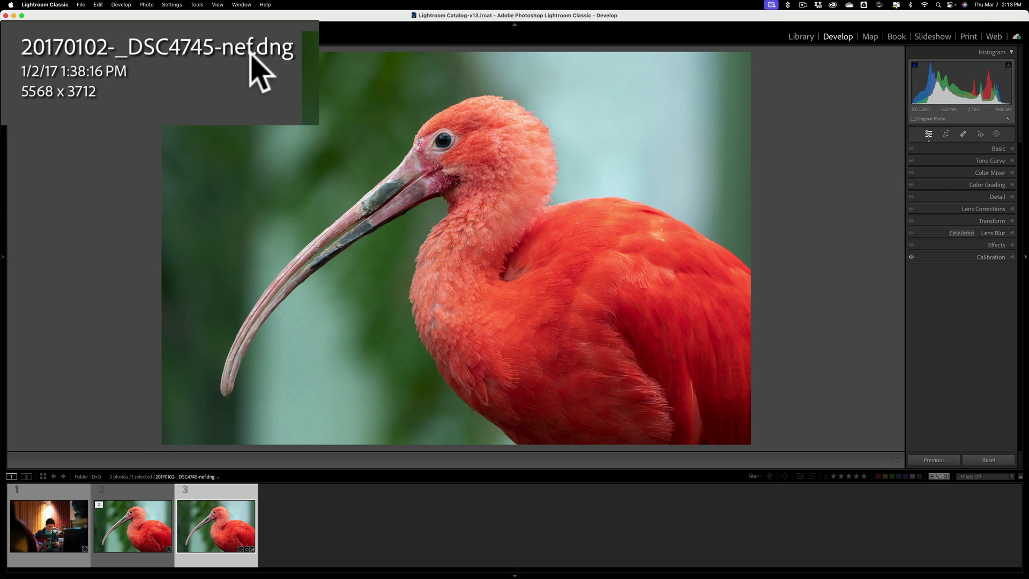
{"action": "left_click", "coordinate": [127, 512]}
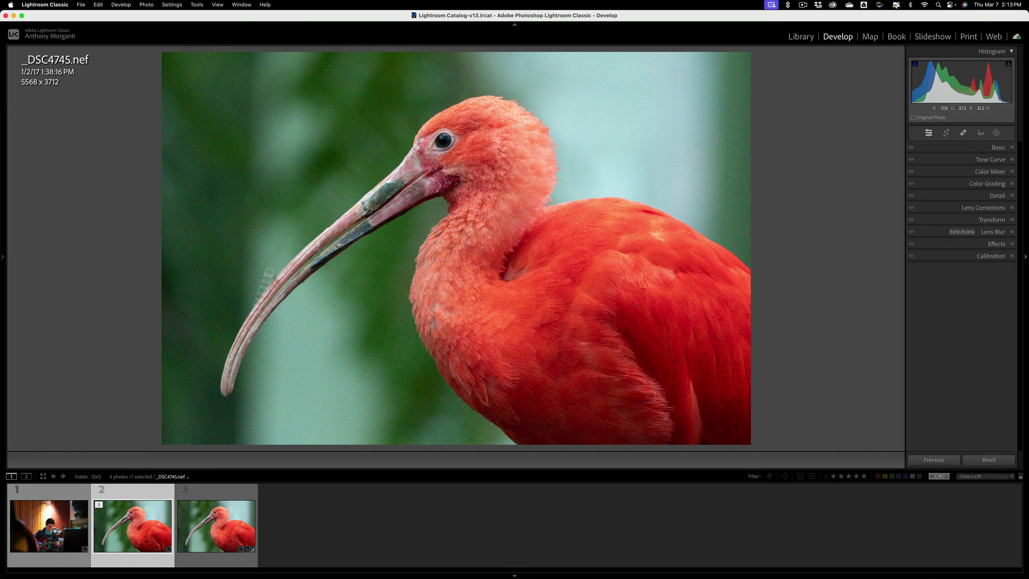
{"action": "key", "text": "super"}
{"action": "left_click_drag", "start_coordinate": [335, 108], "coordinate": [481, 215]}
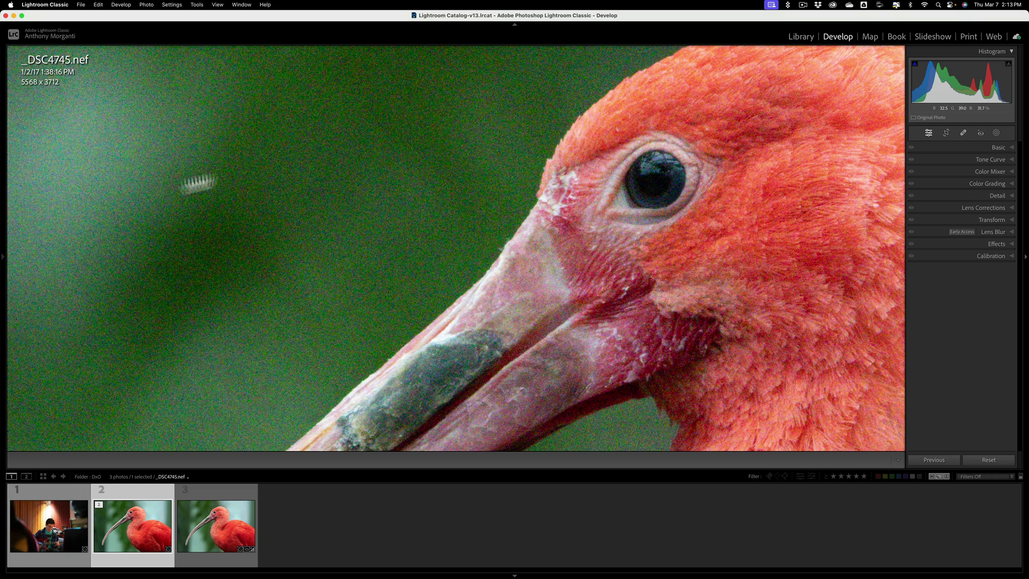
{"action": "left_click", "coordinate": [213, 518]}
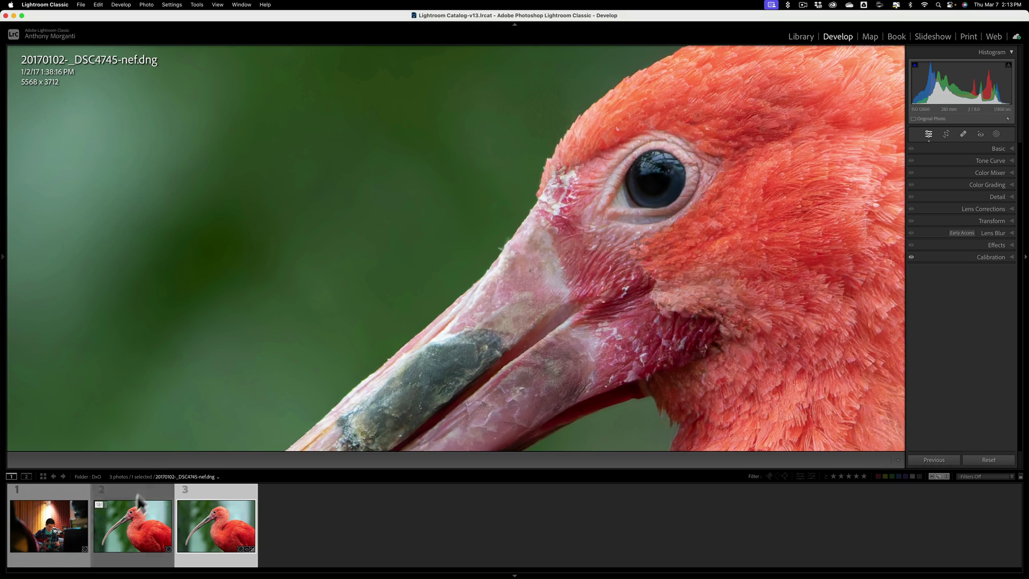
{"action": "left_click", "coordinate": [128, 520]}
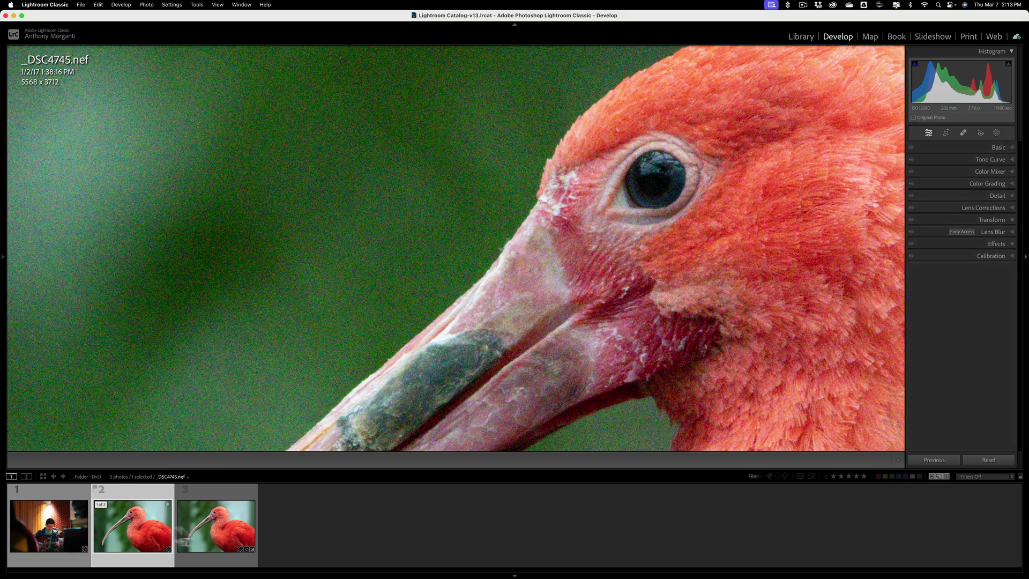
{"action": "left_click", "coordinate": [222, 524]}
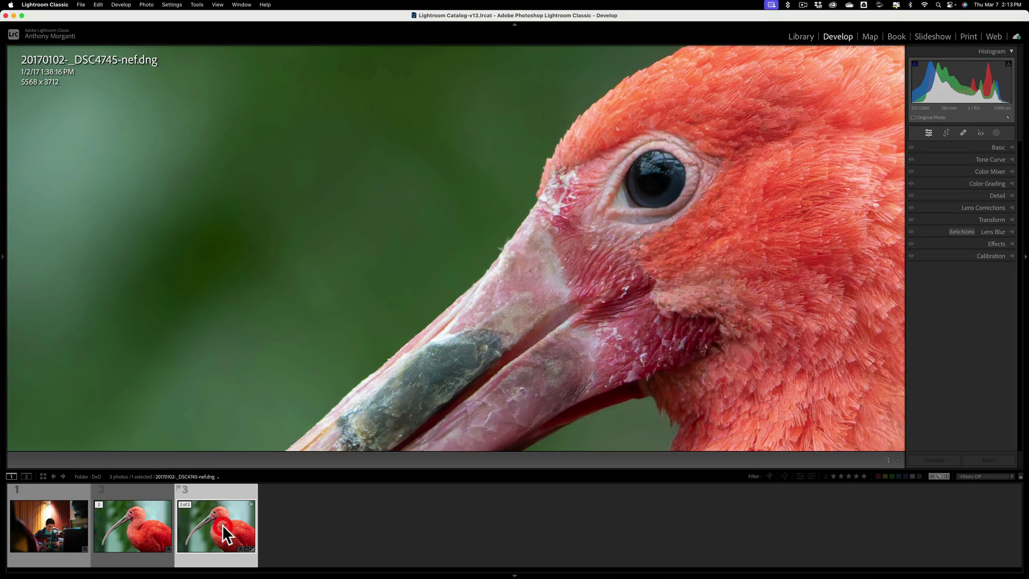
{"action": "left_click", "coordinate": [404, 186]}
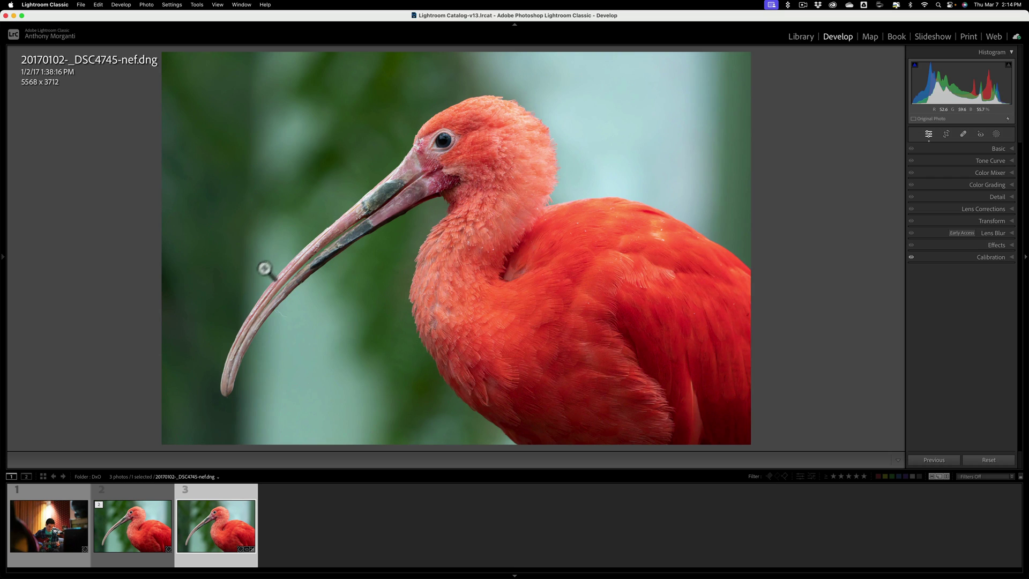
- Reselect the original _DSC4745.nef and bring up the Plug-in Extras command Process with DxO PureRAW 3
{"action": "left_click", "coordinate": [140, 523]}
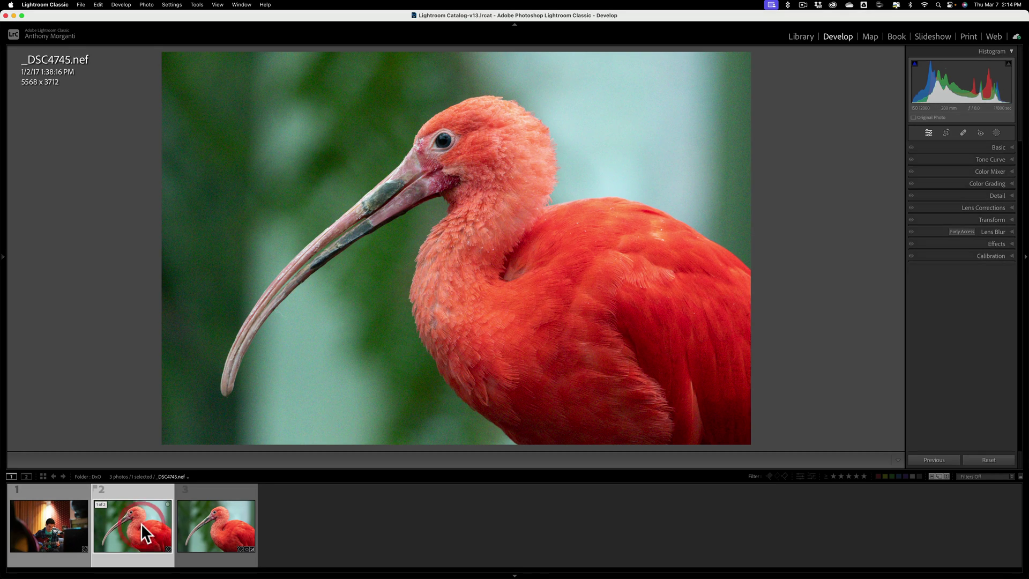
{"action": "left_click", "coordinate": [81, 5]}
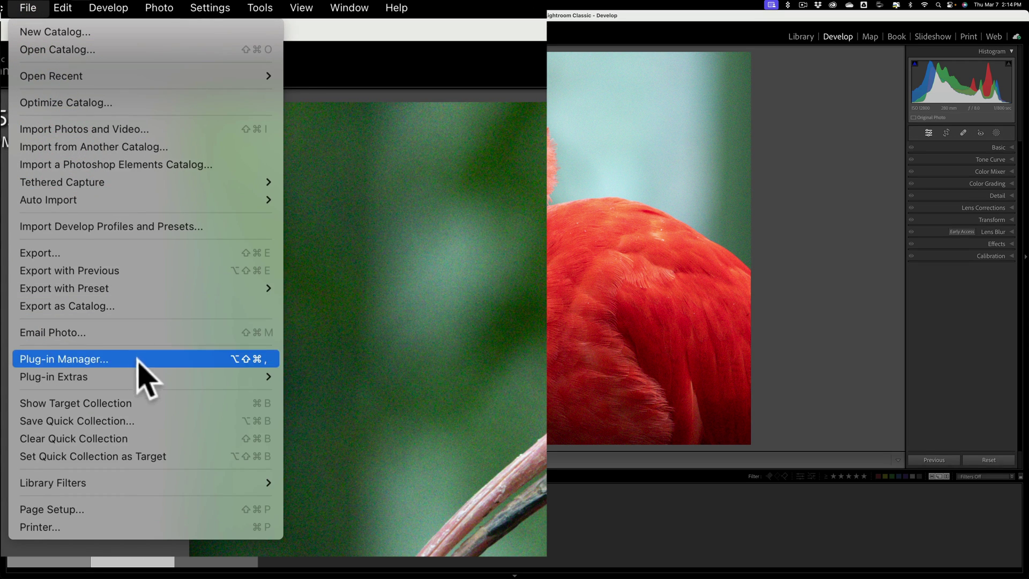
{"action": "mouse_move", "coordinate": [161, 377]}
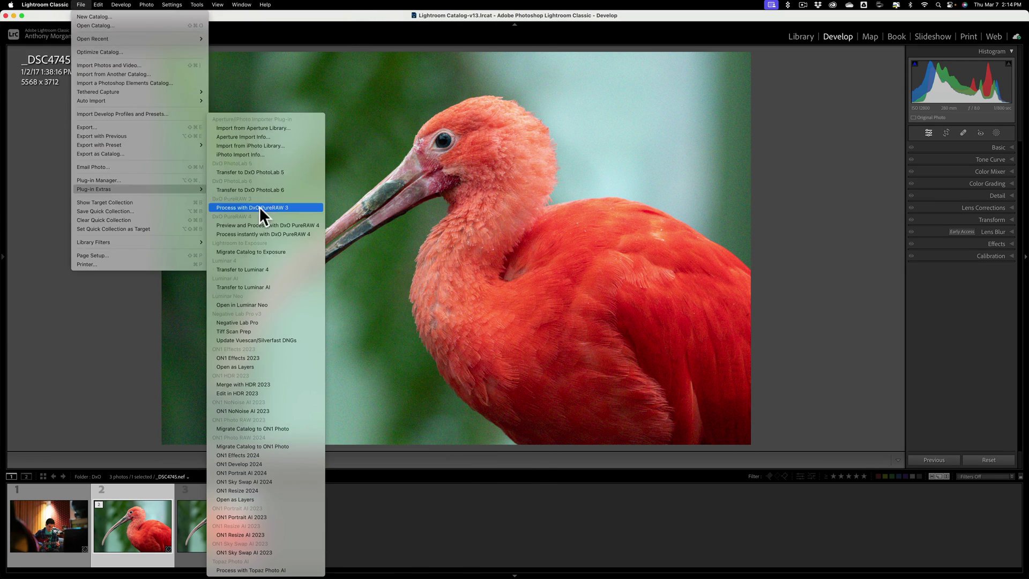
- Process _DSC4745.nef in DxO PureRAW 3 with DeepPRIME XD into a DNG in the original folder
{"action": "left_click", "coordinate": [377, 414]}
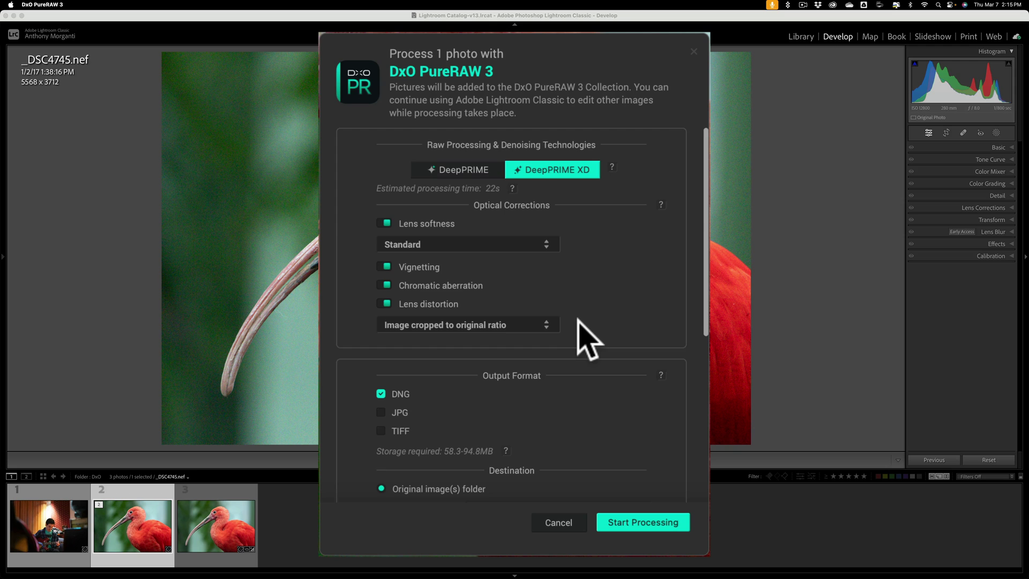
{"action": "scroll", "coordinate": [579, 321], "scroll_direction": "down", "scroll_amount": 4}
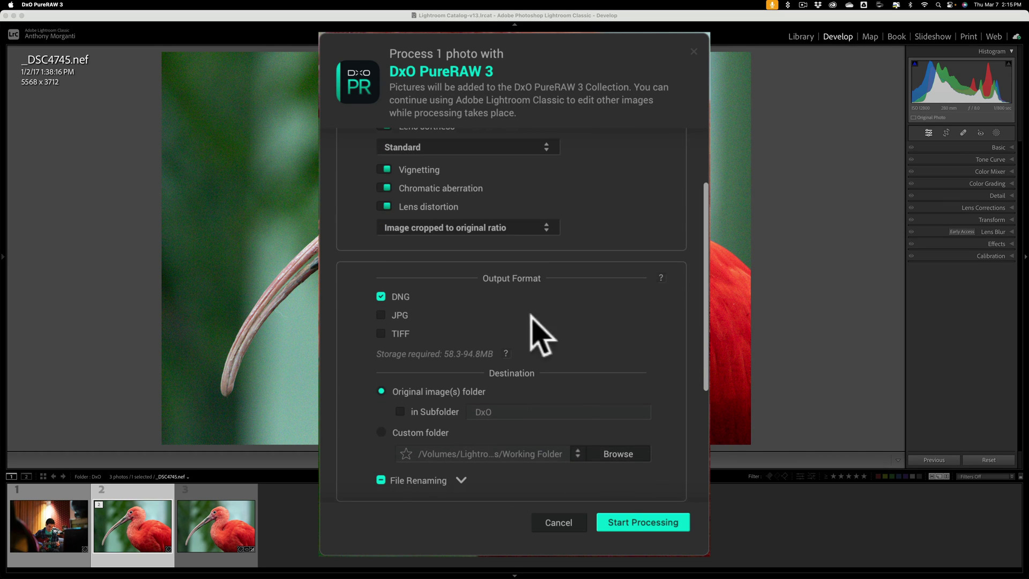
{"action": "scroll", "coordinate": [510, 316], "scroll_direction": "down", "scroll_amount": 8}
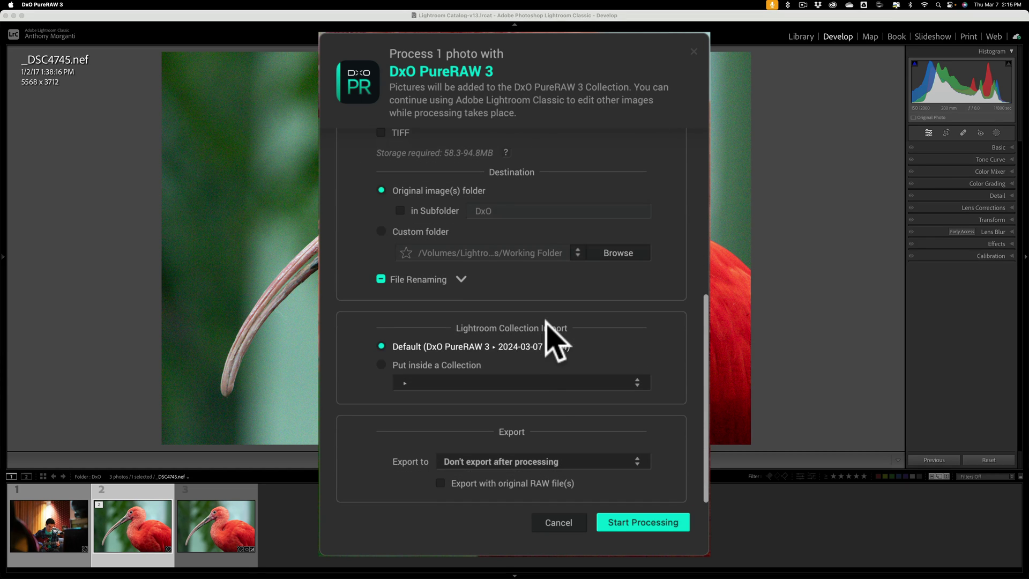
{"action": "scroll", "coordinate": [512, 329], "scroll_direction": "up", "scroll_amount": 12}
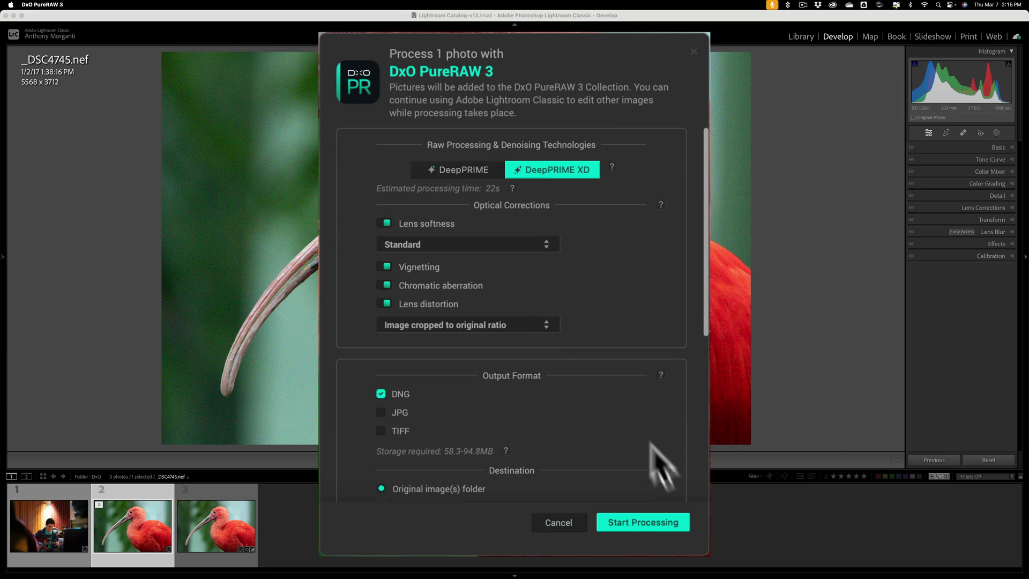
{"action": "left_click", "coordinate": [648, 521]}
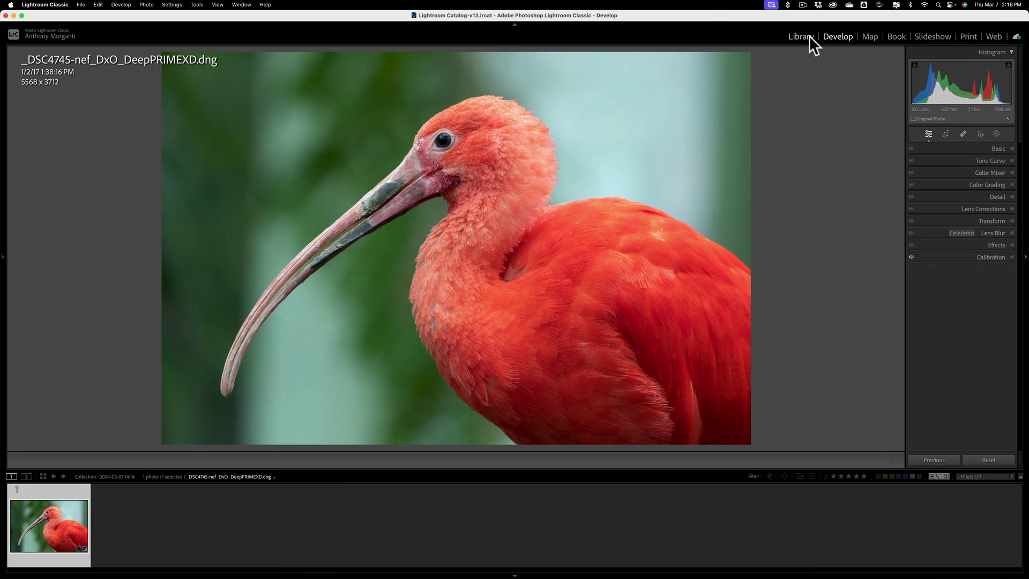
- Show the DxO folder's four photos in Library and display 20170102-_DSC4745-nef.dng large
{"action": "left_click", "coordinate": [802, 37]}
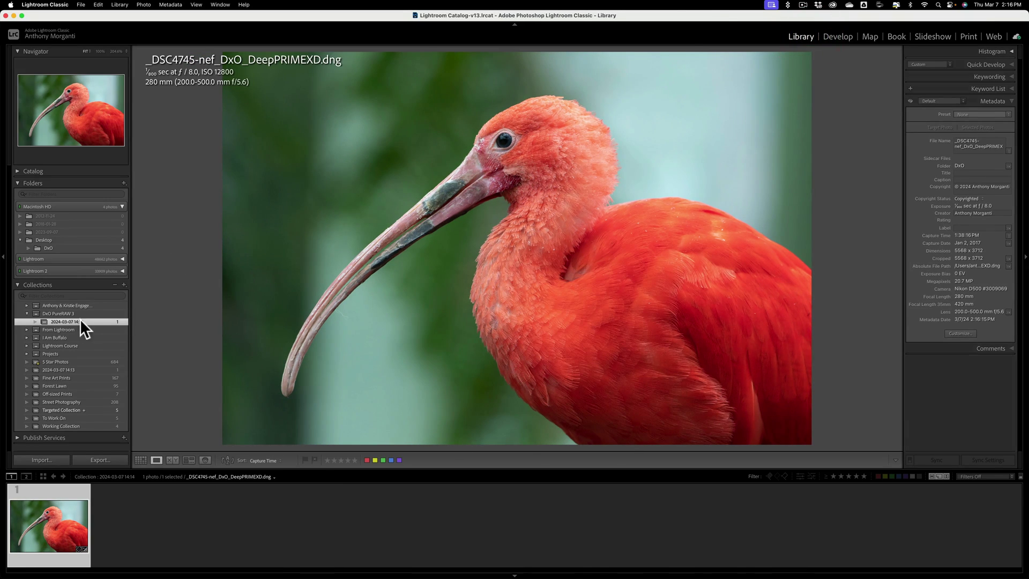
{"action": "left_click", "coordinate": [55, 248]}
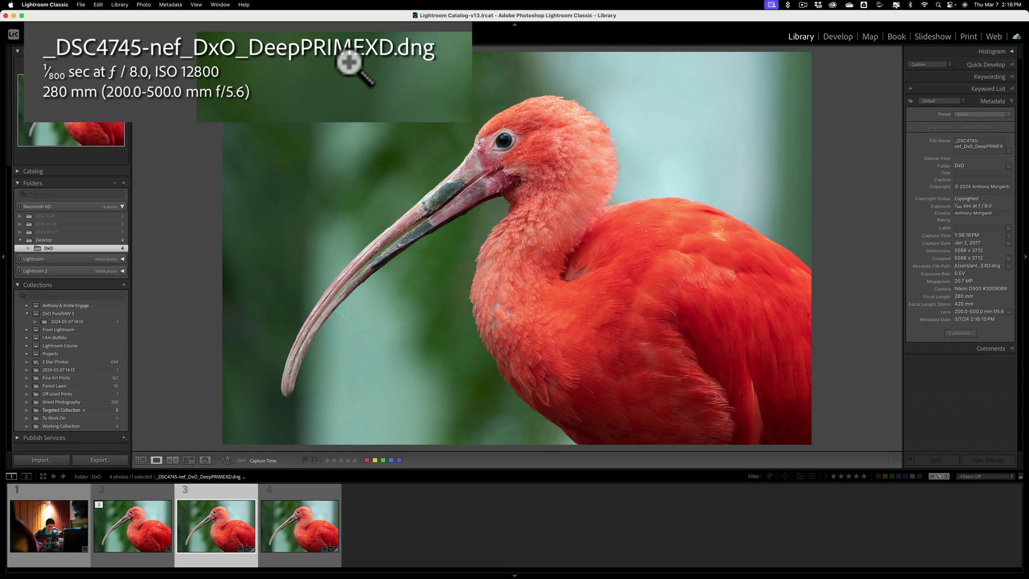
{"action": "left_click", "coordinate": [296, 536]}
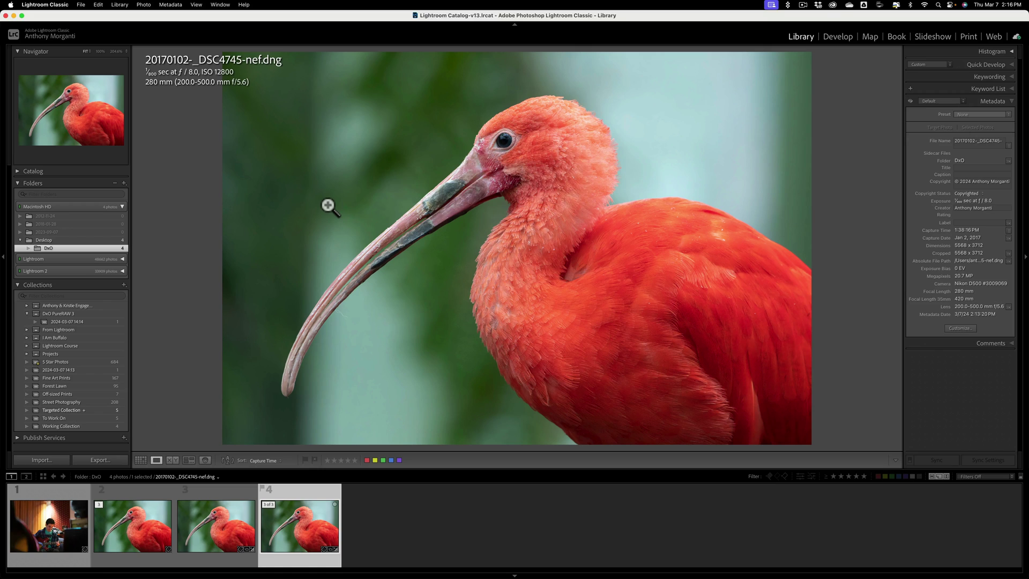
- Rename 20170102-_DSC4745-nef.dng to 4.dng, correcting a mistyped name first
{"action": "key", "text": "F2"}
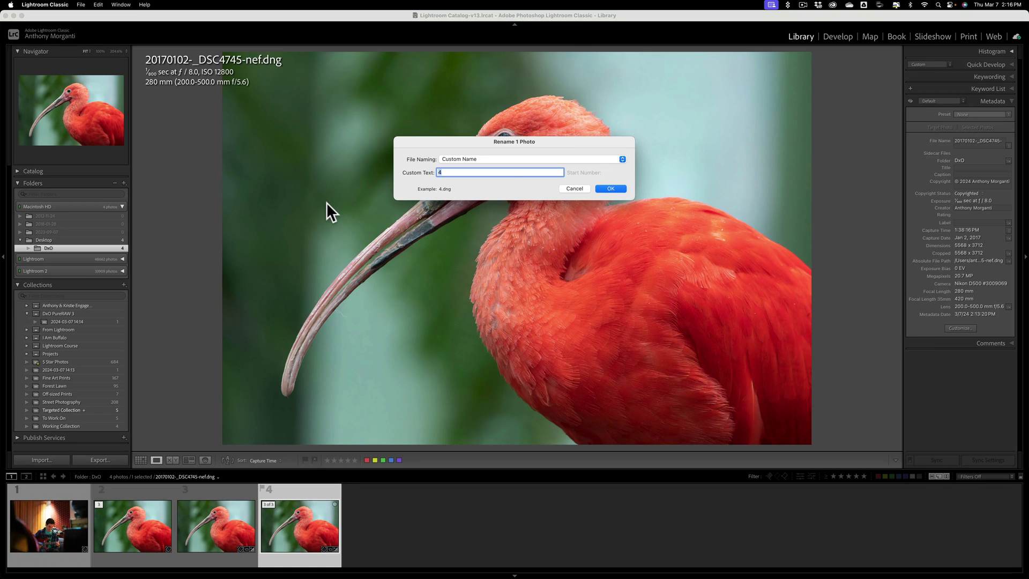
{"action": "type", "text": "p"}
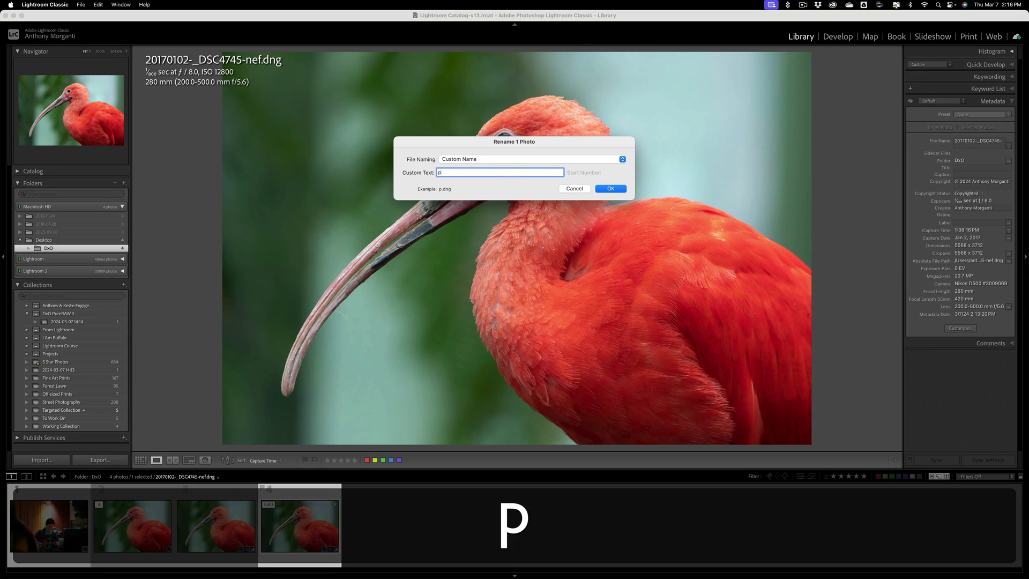
{"action": "type", "text": "\\"}
{"action": "key", "text": "BackSpace"}
{"action": "key", "text": "BackSpace"}
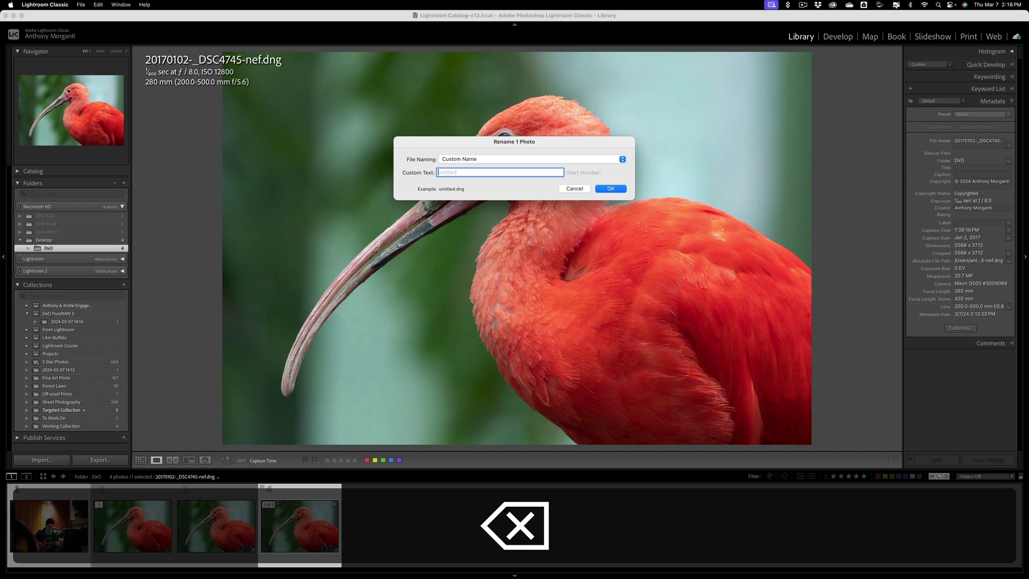
{"action": "key", "text": "shift+BackSpace"}
{"action": "type", "text": "4"}
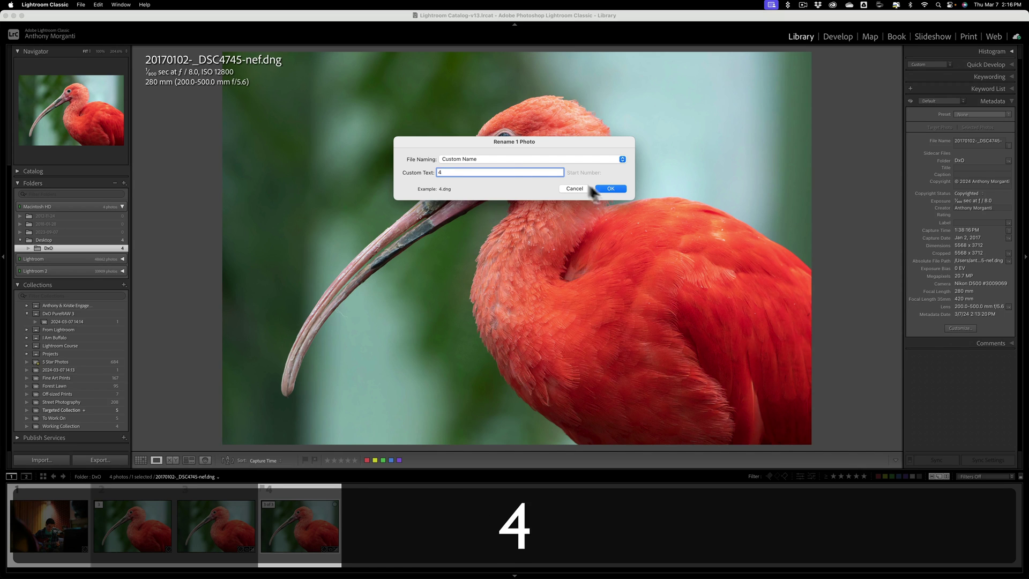
{"action": "left_click", "coordinate": [616, 188]}
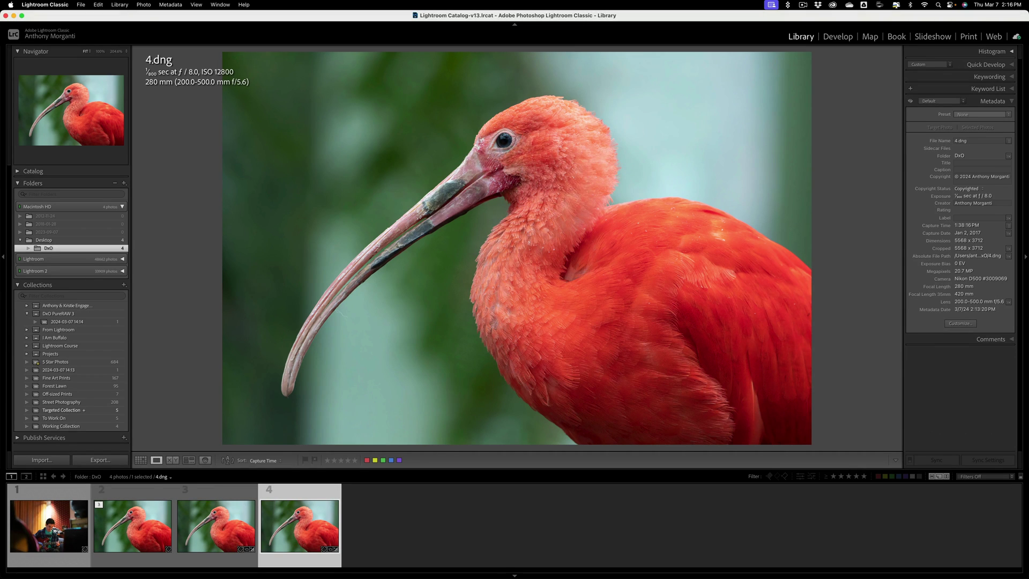
- In Develop, flip between the original ibis NEF and the DeepPRIME XD DNG
{"action": "left_click", "coordinate": [832, 37]}
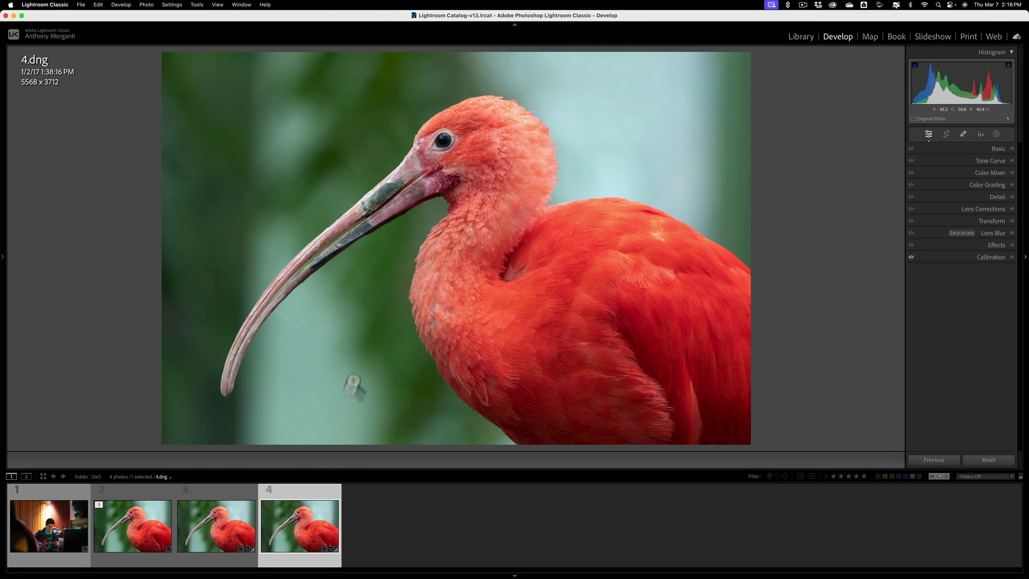
{"action": "left_click", "coordinate": [127, 532]}
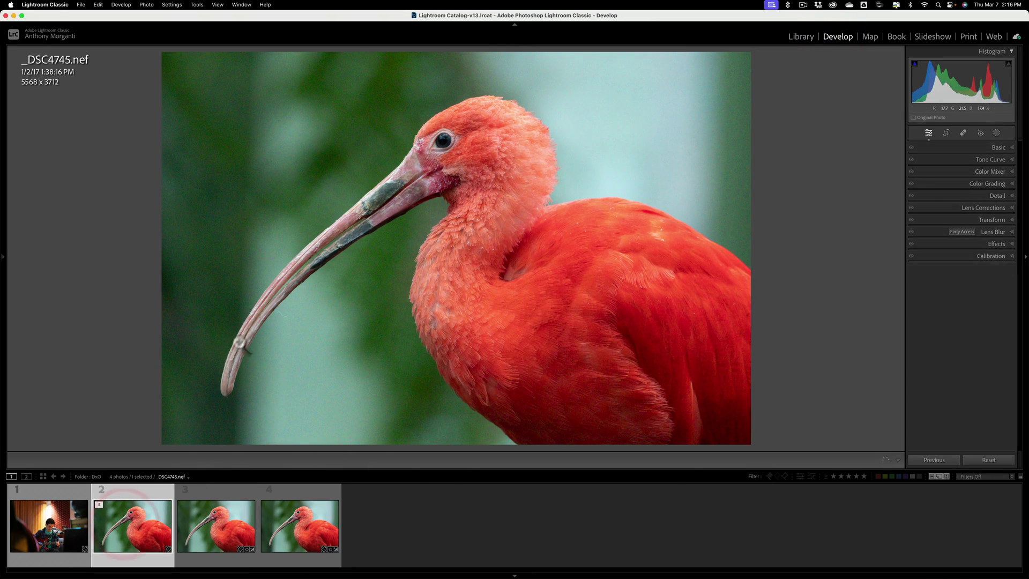
{"action": "left_click", "coordinate": [226, 532]}
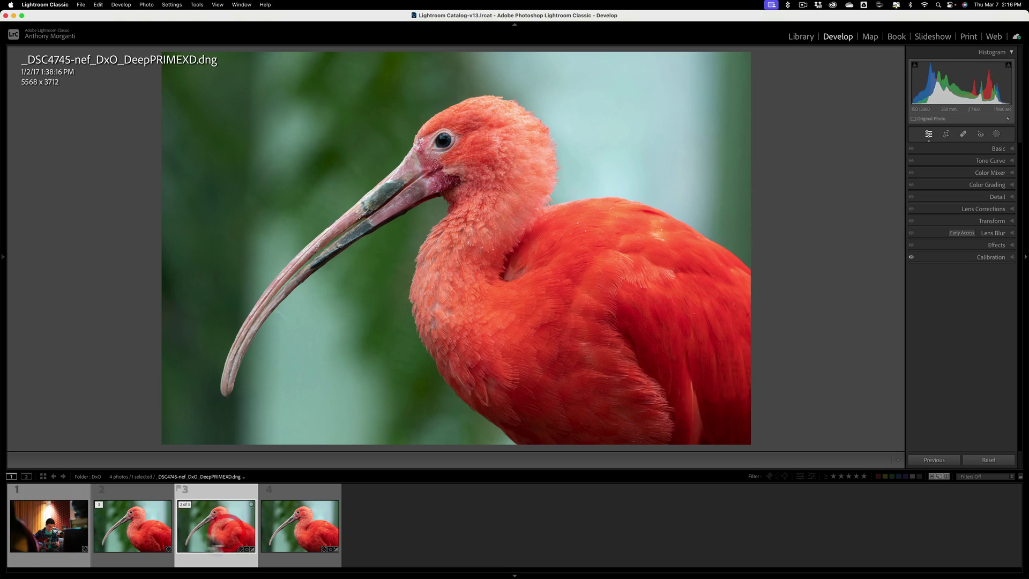
{"action": "left_click", "coordinate": [142, 526]}
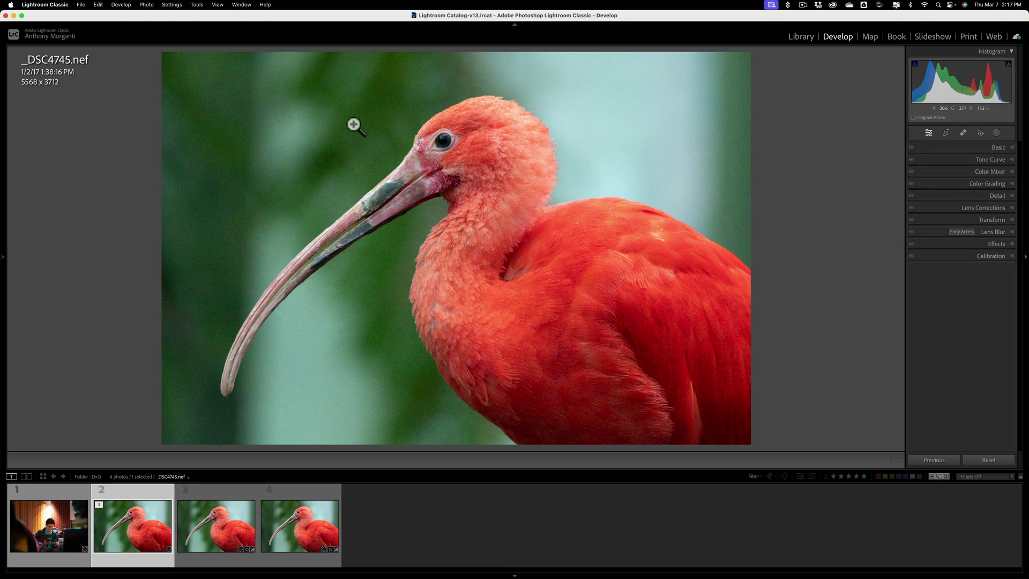
- Zoom in on the ibis's head and beak and alternate between the DeepPRIME XD DNG and 4.dng
{"action": "key", "text": "super"}
{"action": "left_click_drag", "start_coordinate": [334, 112], "coordinate": [497, 218]}
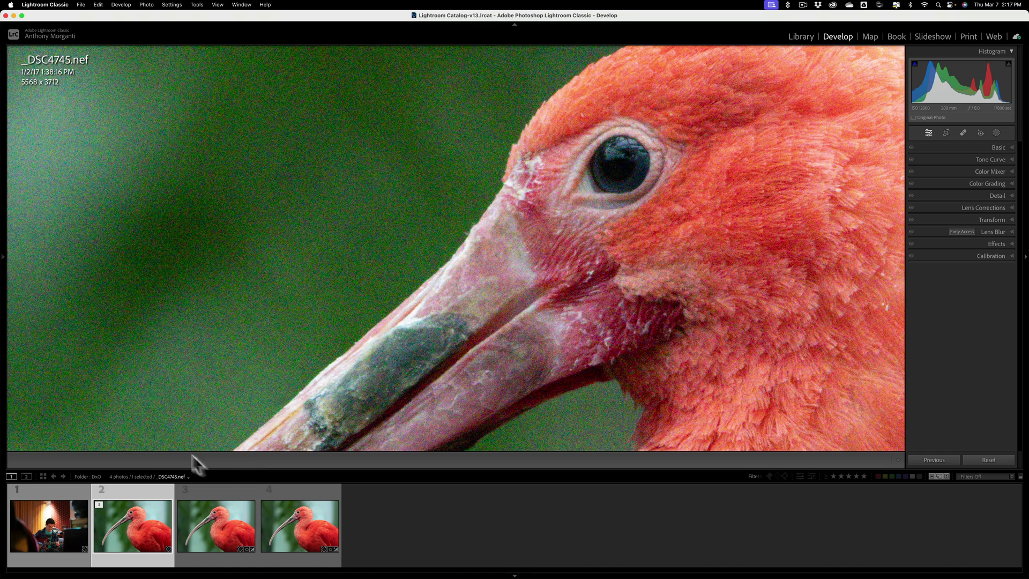
{"action": "left_click", "coordinate": [217, 519]}
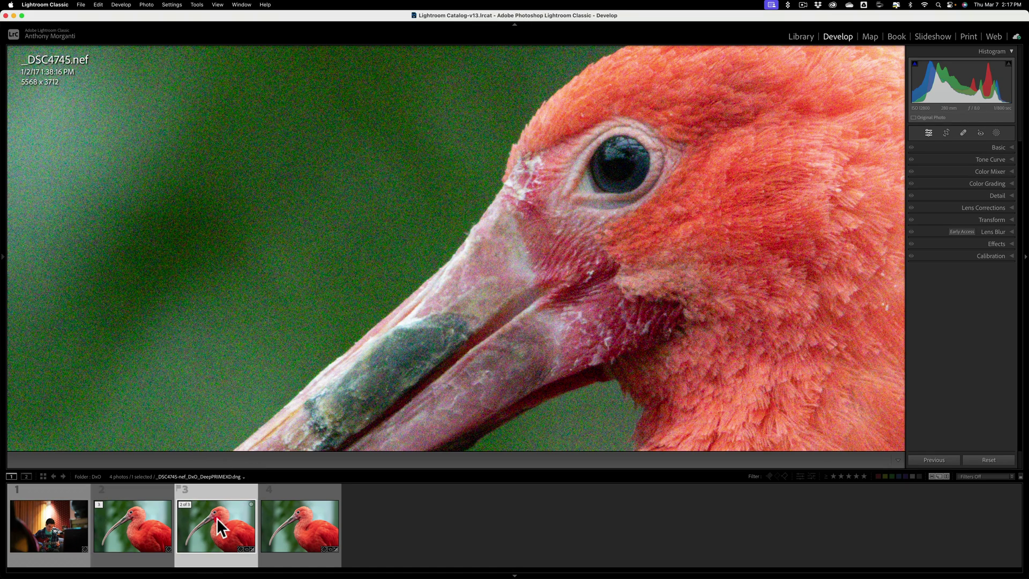
{"action": "left_click", "coordinate": [311, 522]}
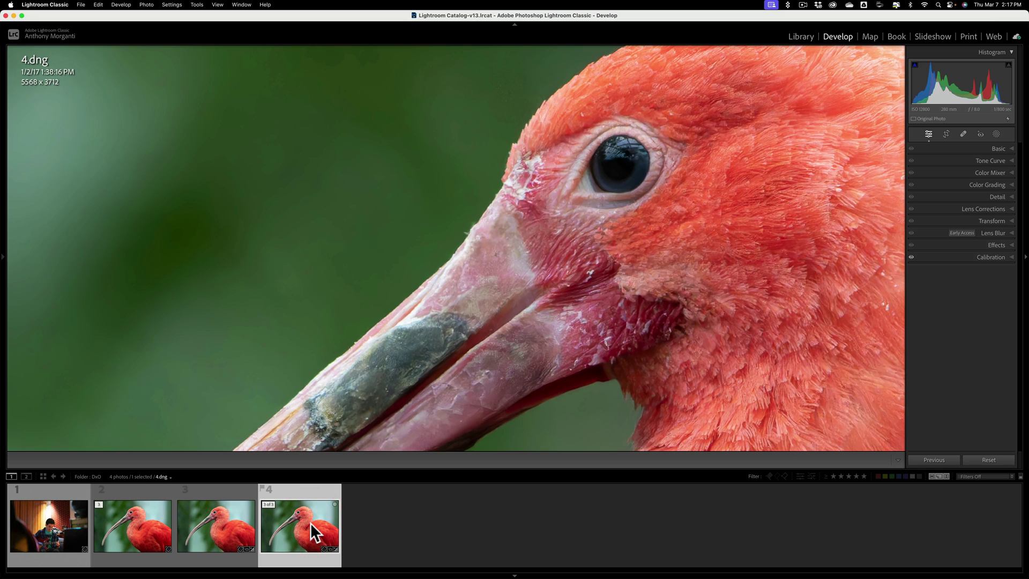
{"action": "left_click", "coordinate": [207, 520]}
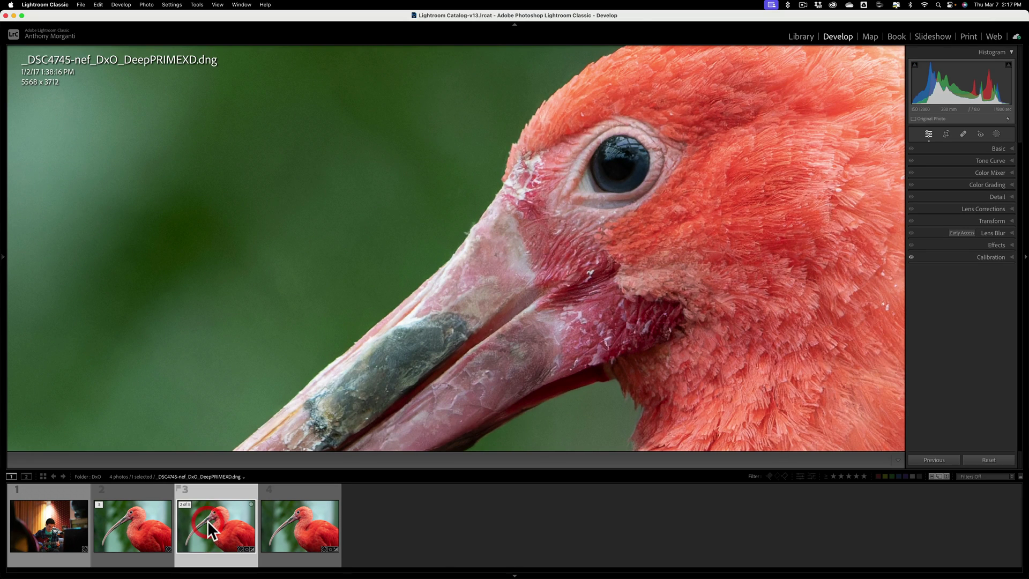
{"action": "left_click", "coordinate": [298, 525]}
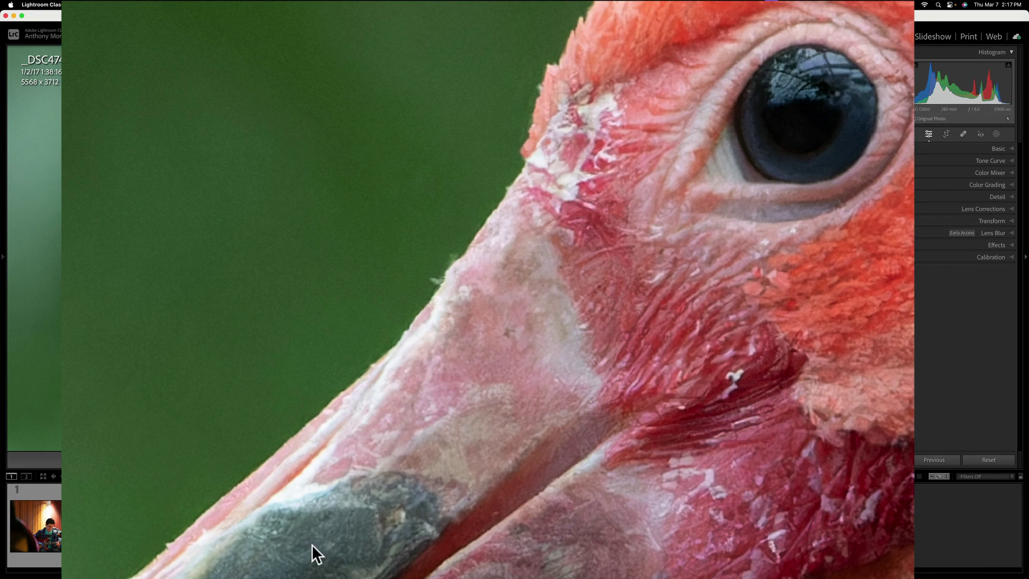
- Zoom in on the ibis's eye and head feathers and alternate between 4.dng and the original NEF
{"action": "left_click", "coordinate": [301, 535]}
{"action": "left_click", "coordinate": [481, 380]}
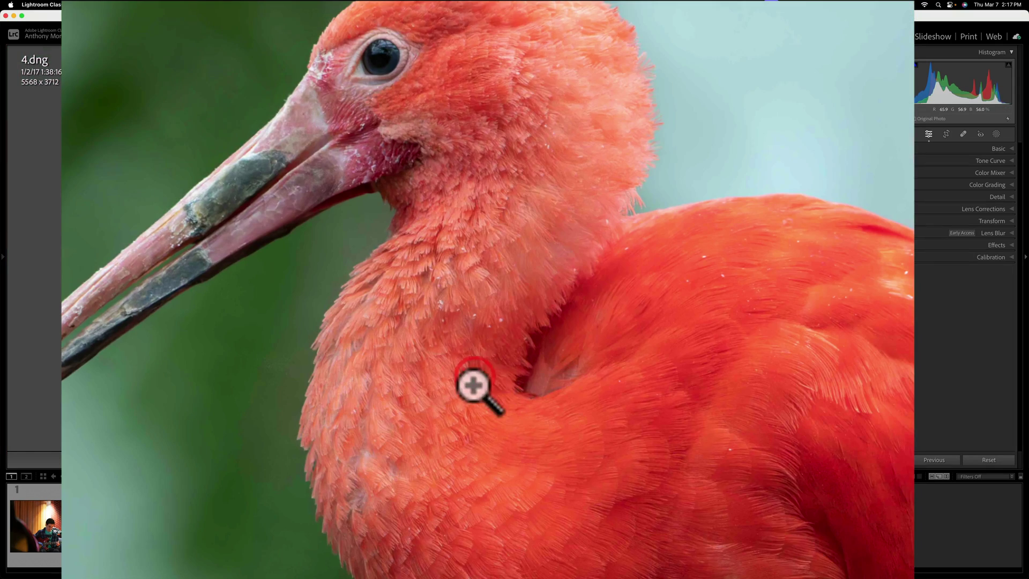
{"action": "left_click", "coordinate": [478, 97]}
{"action": "left_click_drag", "start_coordinate": [528, 109], "coordinate": [459, 264]}
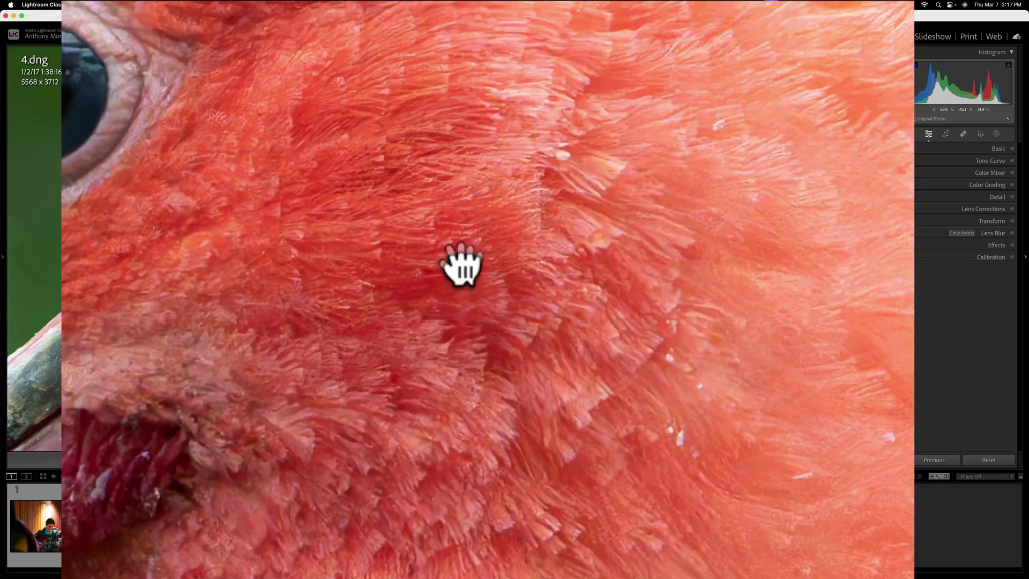
{"action": "left_click", "coordinate": [226, 527]}
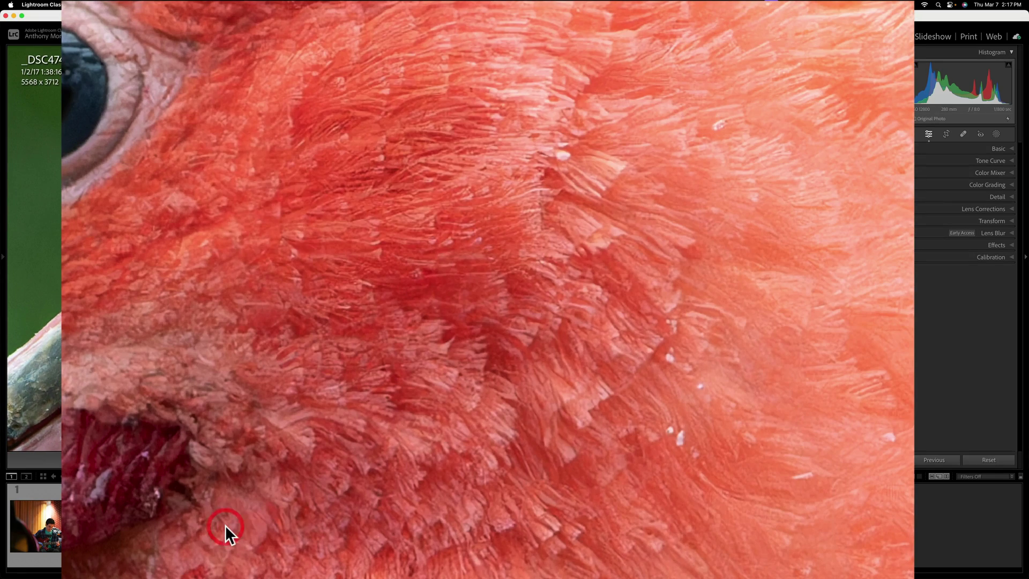
{"action": "left_click", "coordinate": [293, 523]}
{"action": "left_click", "coordinate": [216, 522]}
- Alternate 4.dng and _DSC4745-nef_DxO_DeepPRIMEXD.dng at close zoom, then fit the DeepPRIME XD photo whole
{"action": "left_click", "coordinate": [299, 526]}
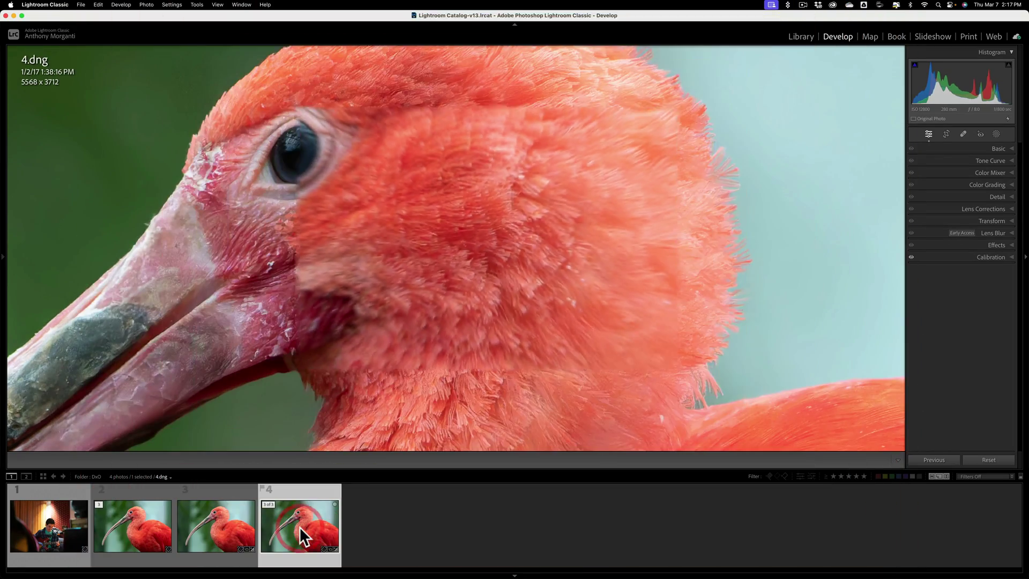
{"action": "left_click", "coordinate": [221, 524]}
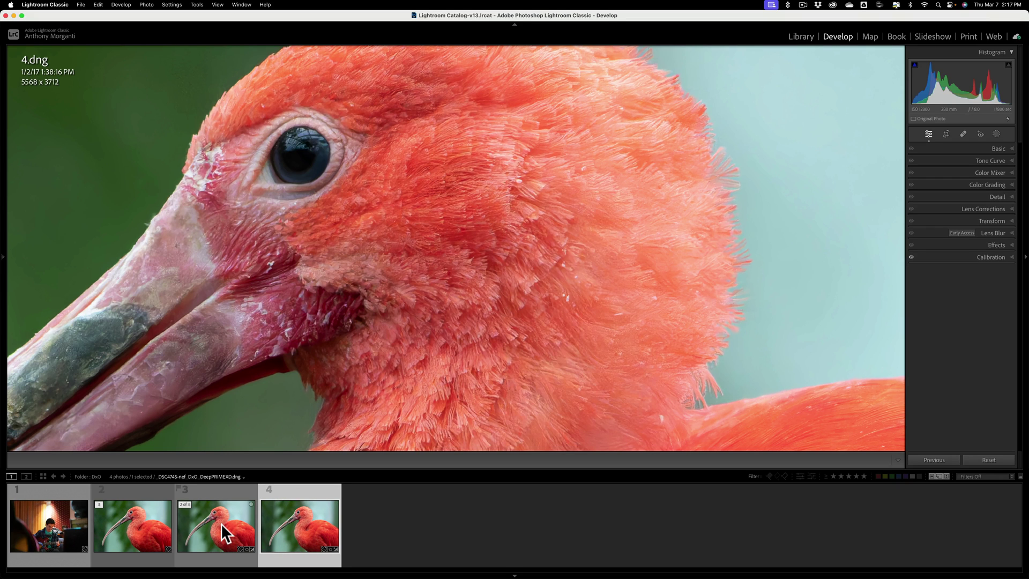
{"action": "left_click", "coordinate": [222, 523]}
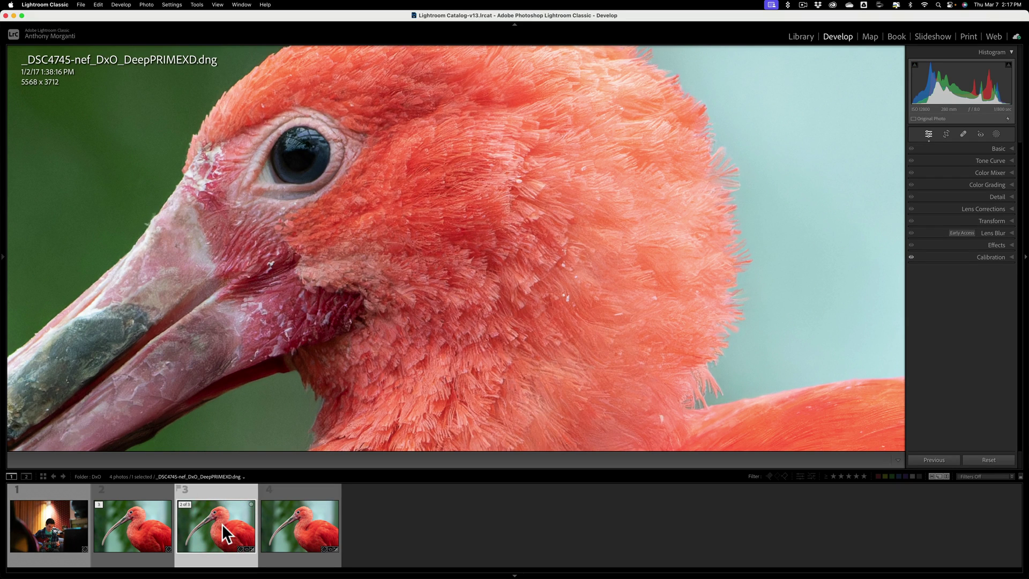
{"action": "left_click", "coordinate": [317, 526]}
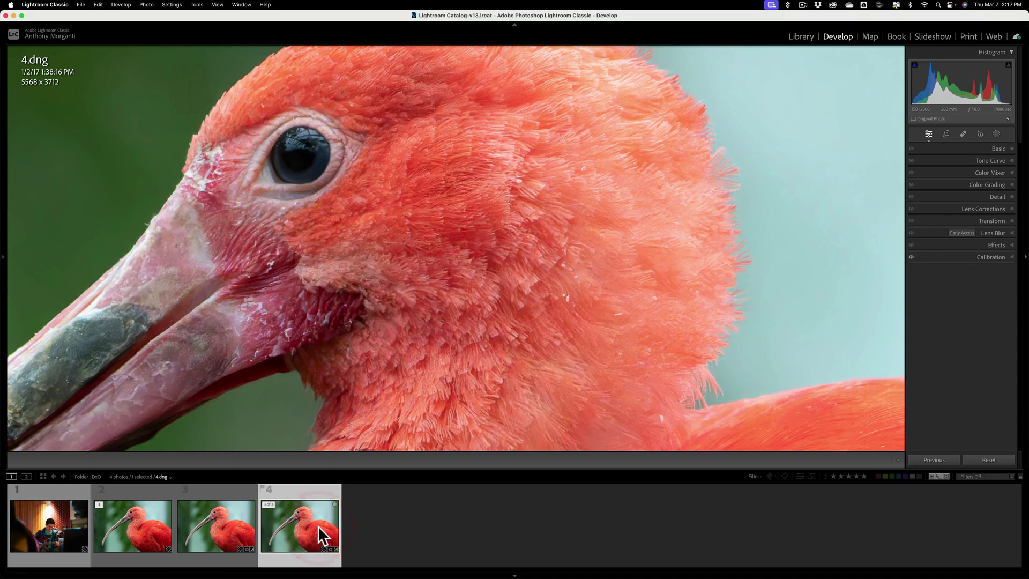
{"action": "left_click", "coordinate": [219, 521]}
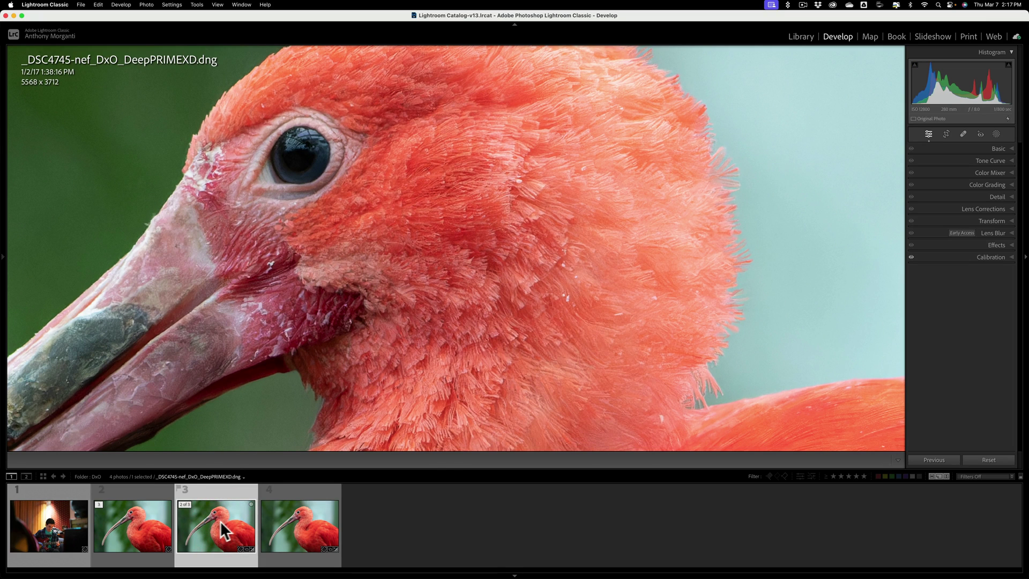
{"action": "left_click", "coordinate": [435, 296]}
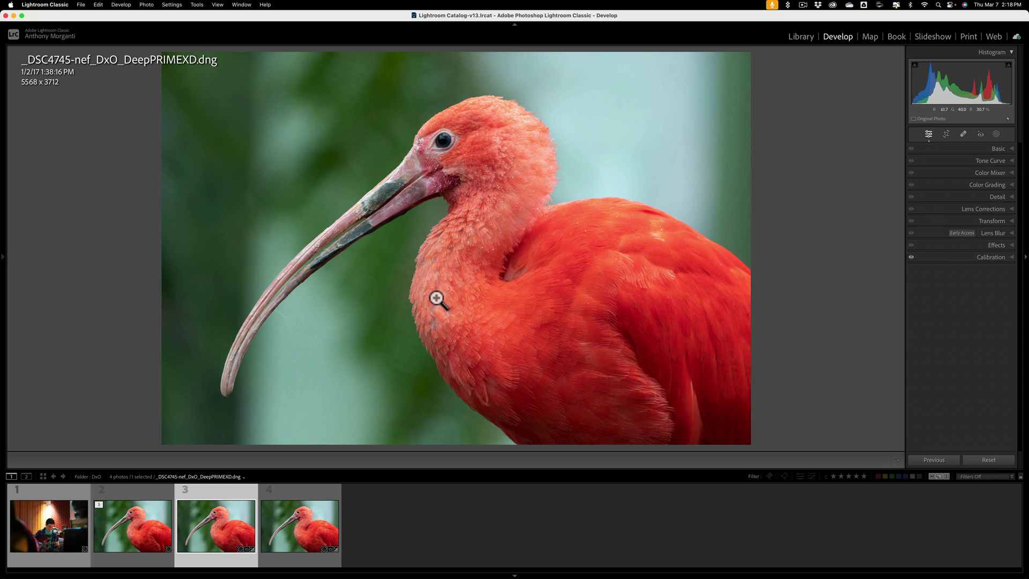
- Open DSCF0636.raf, reset its adjustments, and show its X-T1, 1/60 sec, f/1.6, ISO 6400 details
{"action": "left_click", "coordinate": [64, 540]}
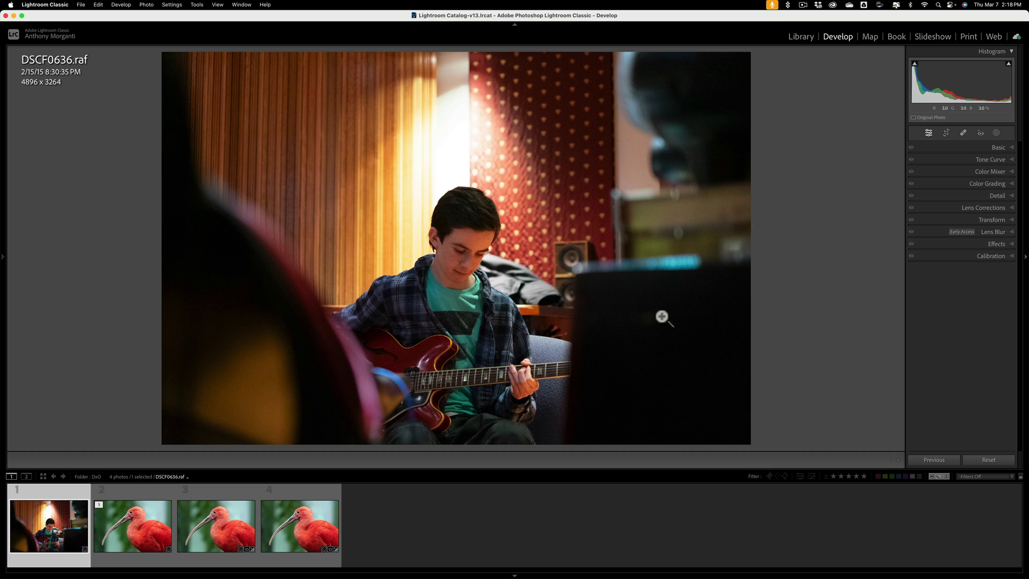
{"action": "left_click", "coordinate": [990, 459]}
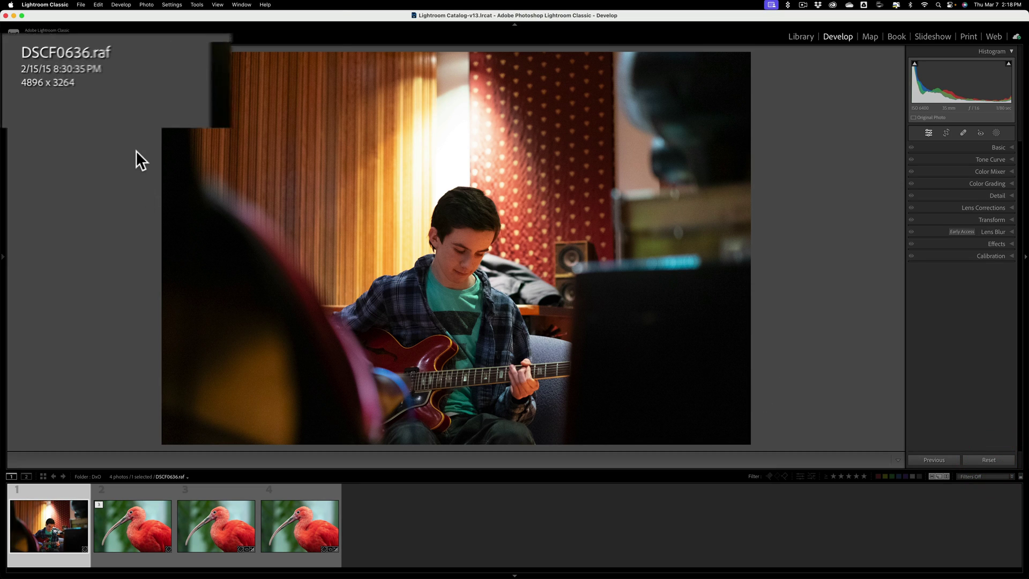
{"action": "key", "text": "i"}
{"action": "key", "text": "i"}
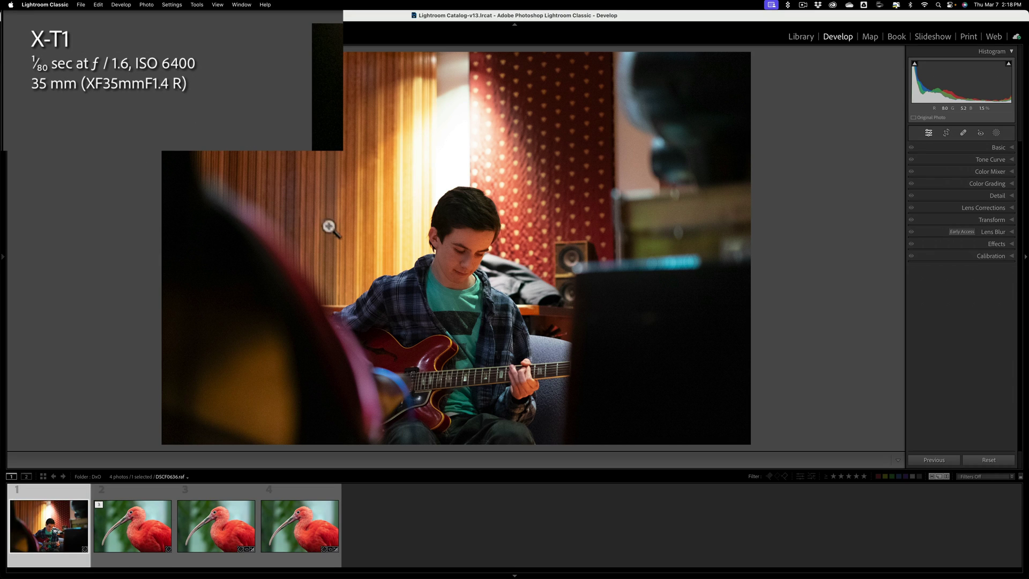
- Inspect noise at 1:1 on the curtains, the boy's face and the speaker wall, then fit the photo
{"action": "left_click", "coordinate": [259, 221]}
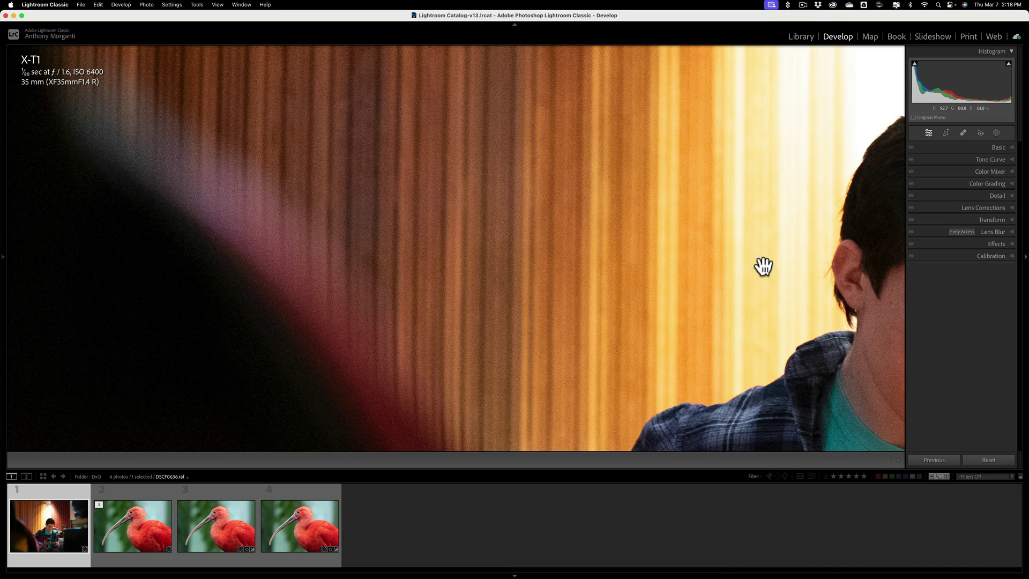
{"action": "left_click_drag", "start_coordinate": [762, 266], "coordinate": [151, 255]}
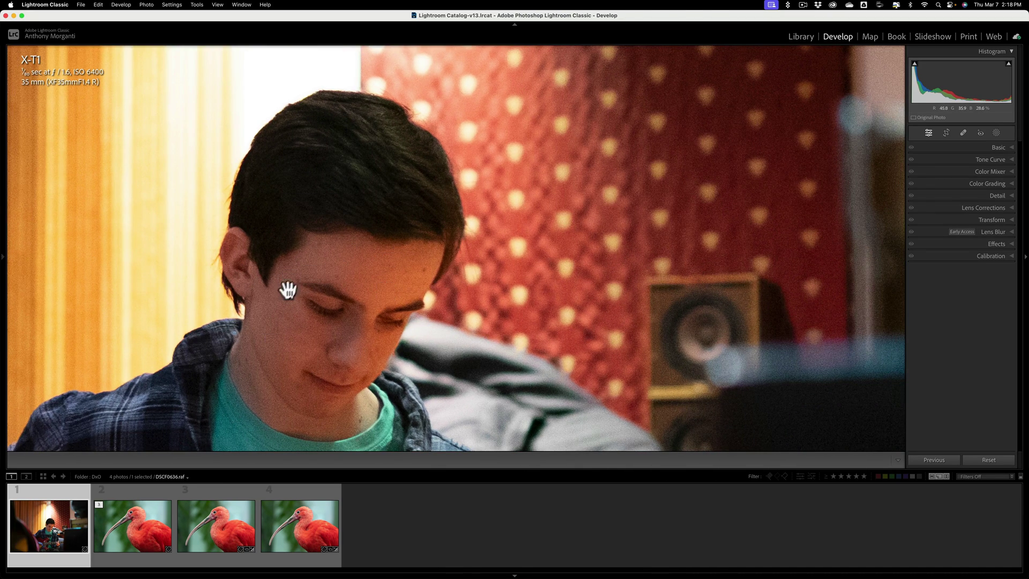
{"action": "left_click_drag", "start_coordinate": [622, 239], "coordinate": [235, 220]}
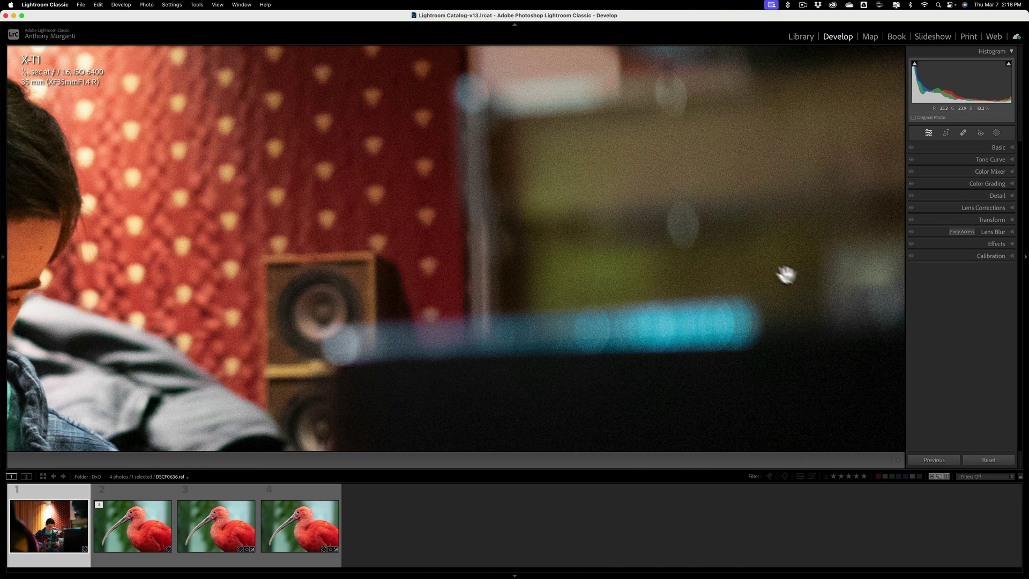
{"action": "left_click", "coordinate": [511, 261]}
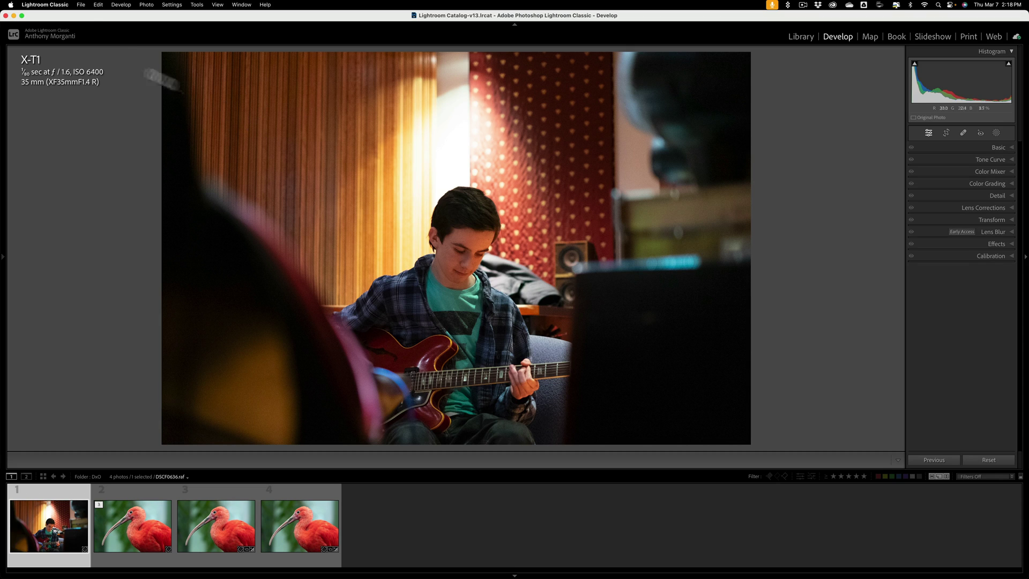
- Send DSCF0636.raf to DxO PureRAW 4 for instant processing with DeepPRIME, Luminance 40, DNG output
{"action": "left_click", "coordinate": [79, 4]}
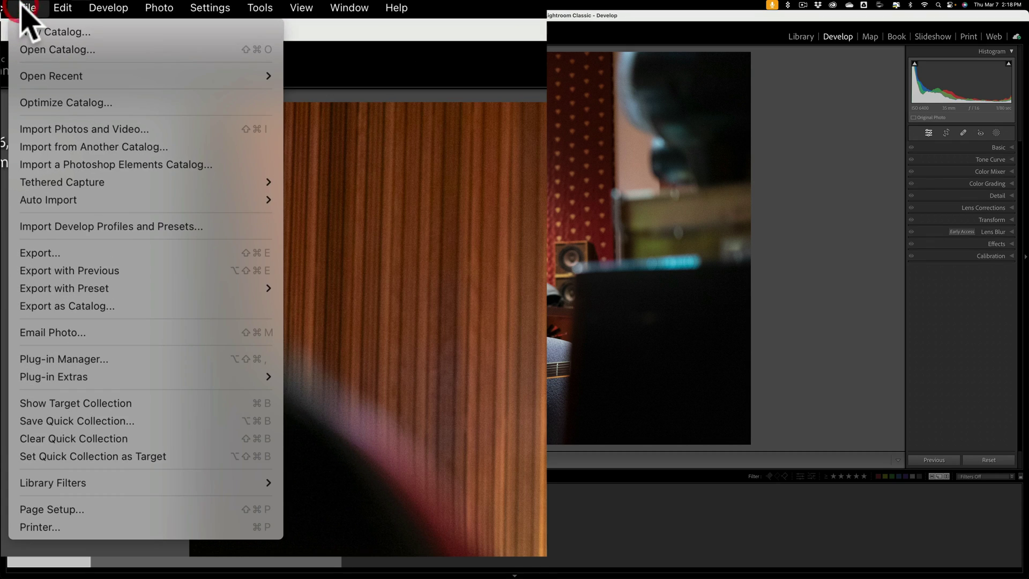
{"action": "mouse_move", "coordinate": [133, 101]}
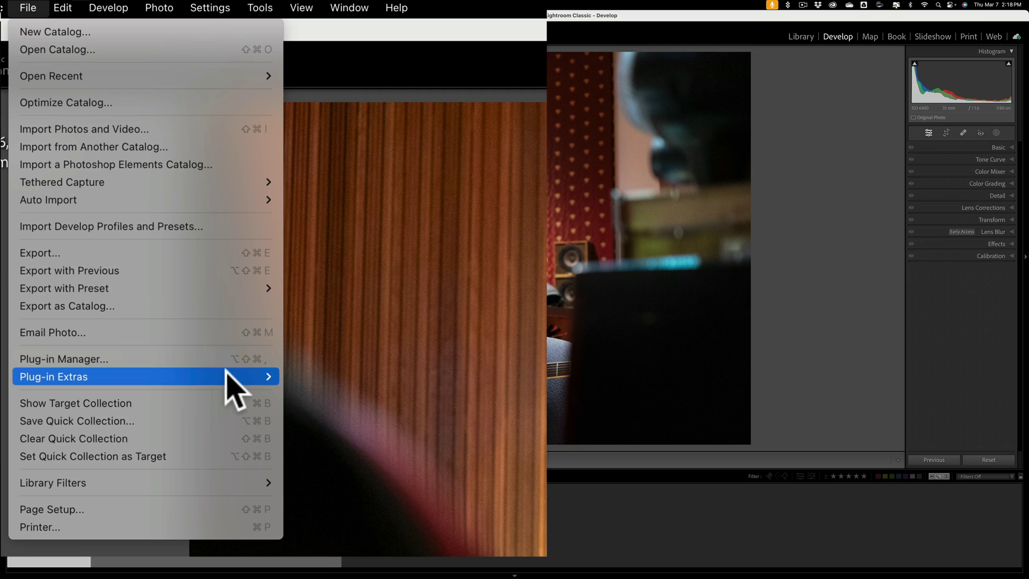
{"action": "mouse_move", "coordinate": [228, 374]}
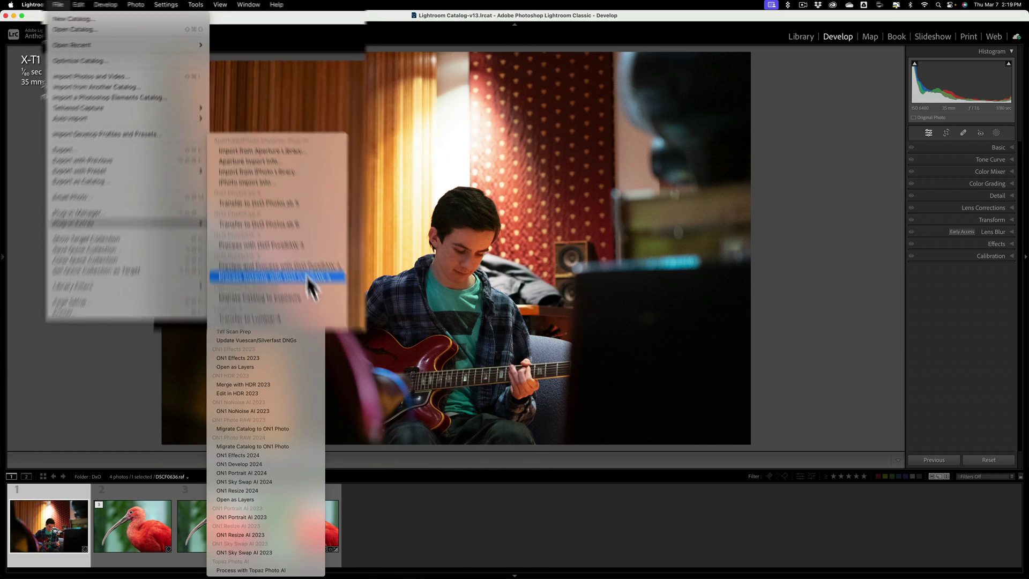
{"action": "left_click", "coordinate": [448, 467]}
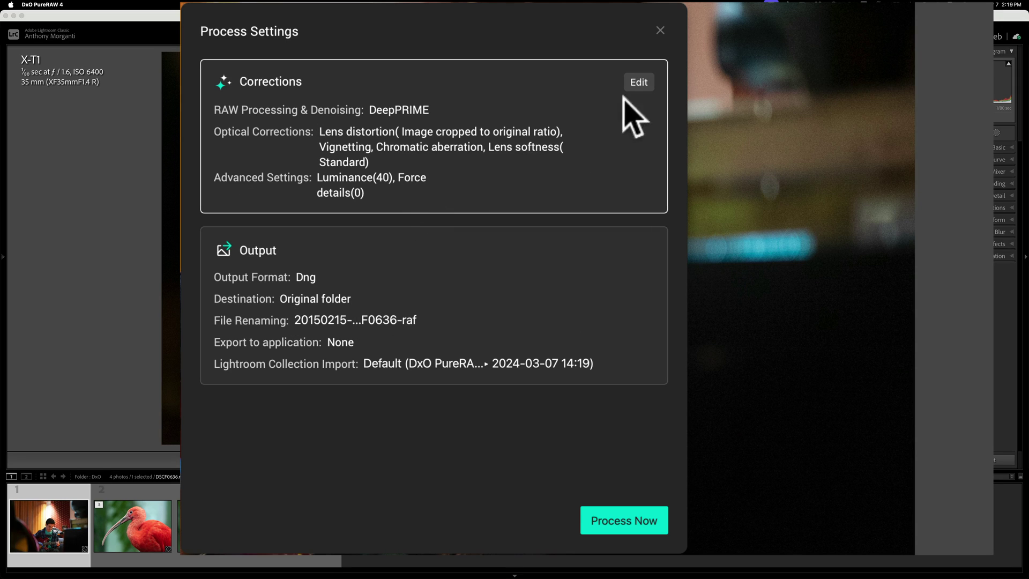
- Switch the guitarist RAW's denoising from DeepPRIME to DeepPRIME XD2 / XD and apply it
{"action": "left_click", "coordinate": [640, 82]}
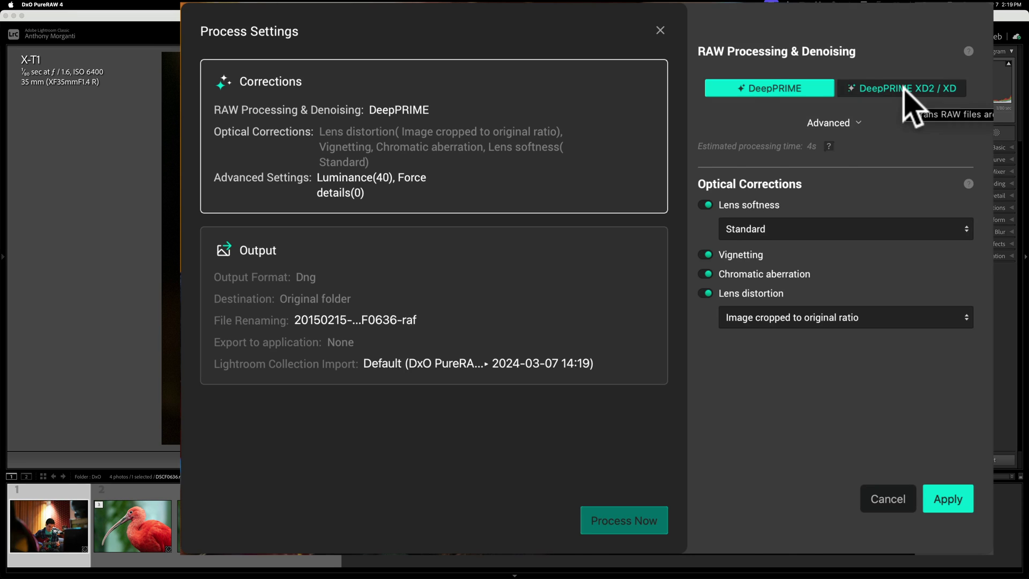
{"action": "left_click", "coordinate": [904, 89]}
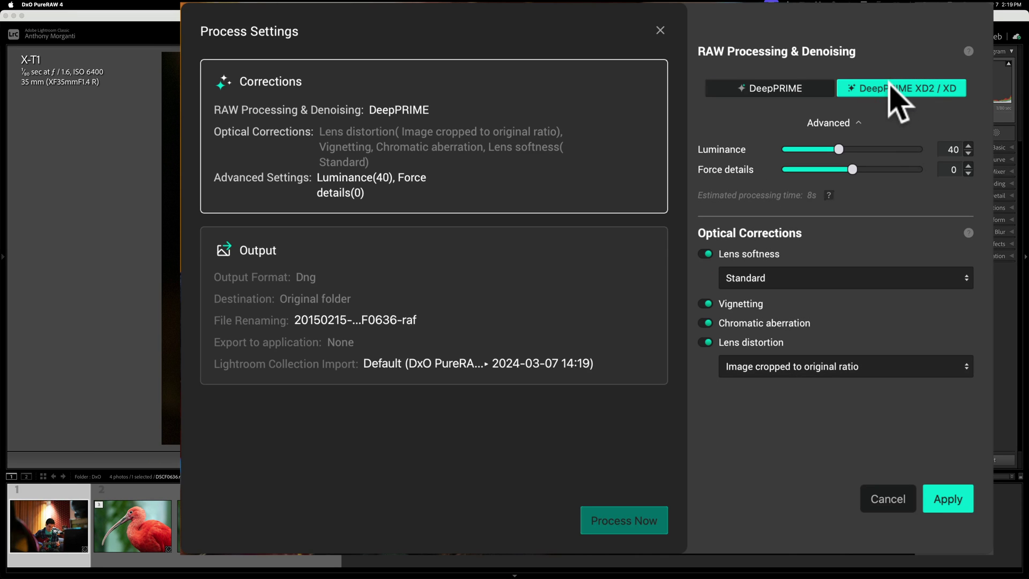
{"action": "mouse_move", "coordinate": [891, 86]}
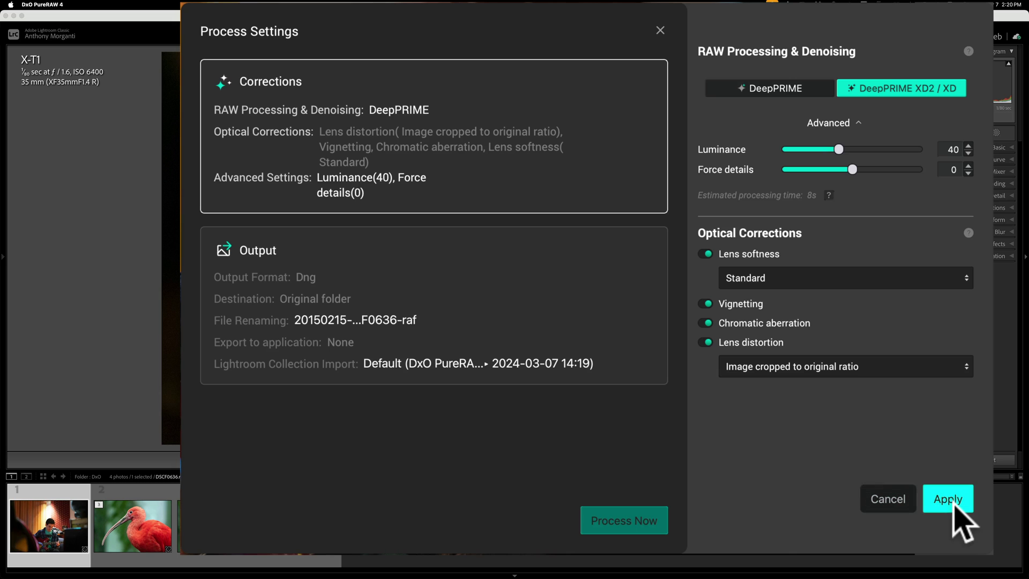
{"action": "left_click", "coordinate": [948, 499]}
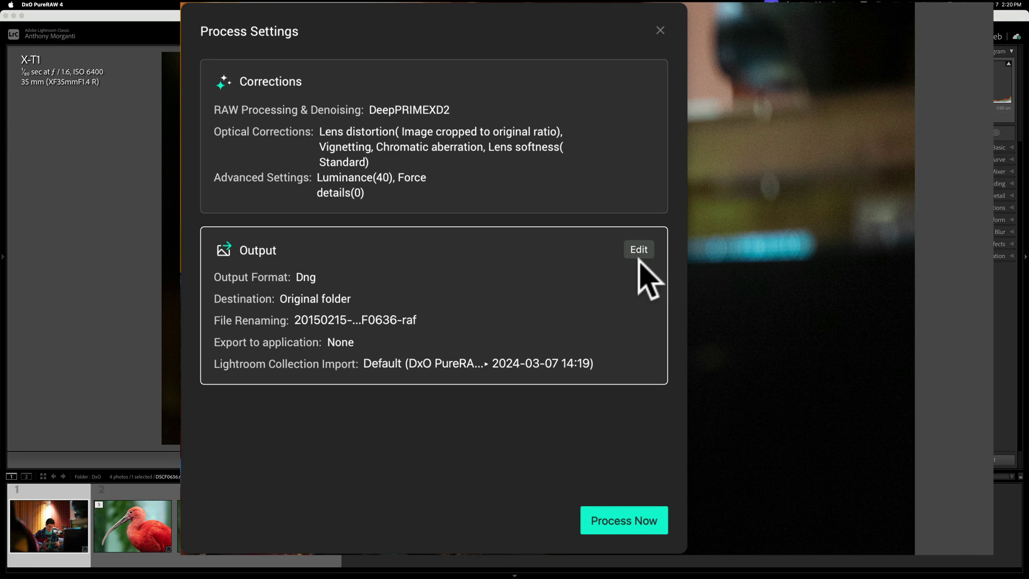
{"action": "left_click", "coordinate": [639, 250]}
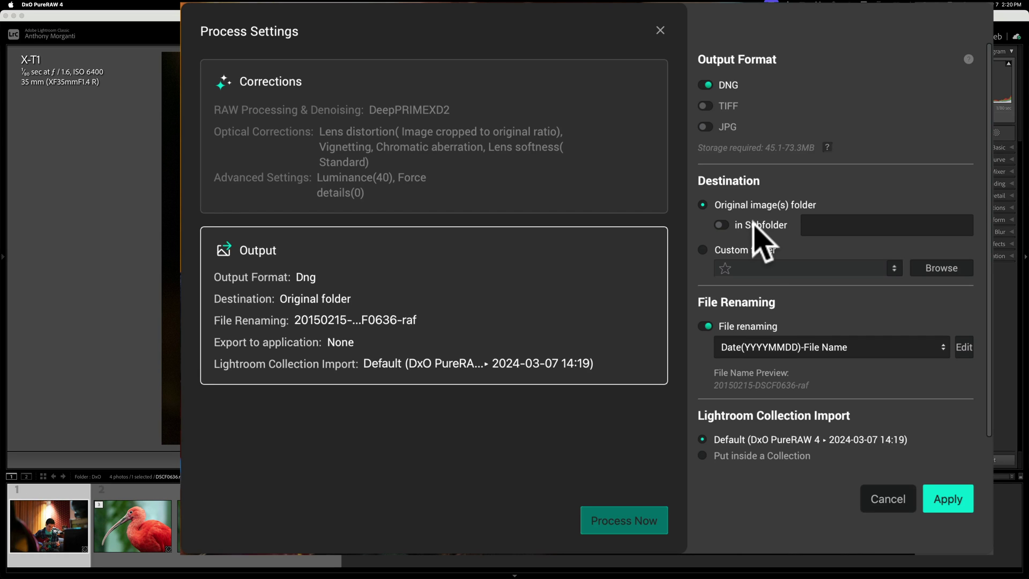
{"action": "scroll", "coordinate": [761, 241], "scroll_direction": "right", "scroll_amount": 1}
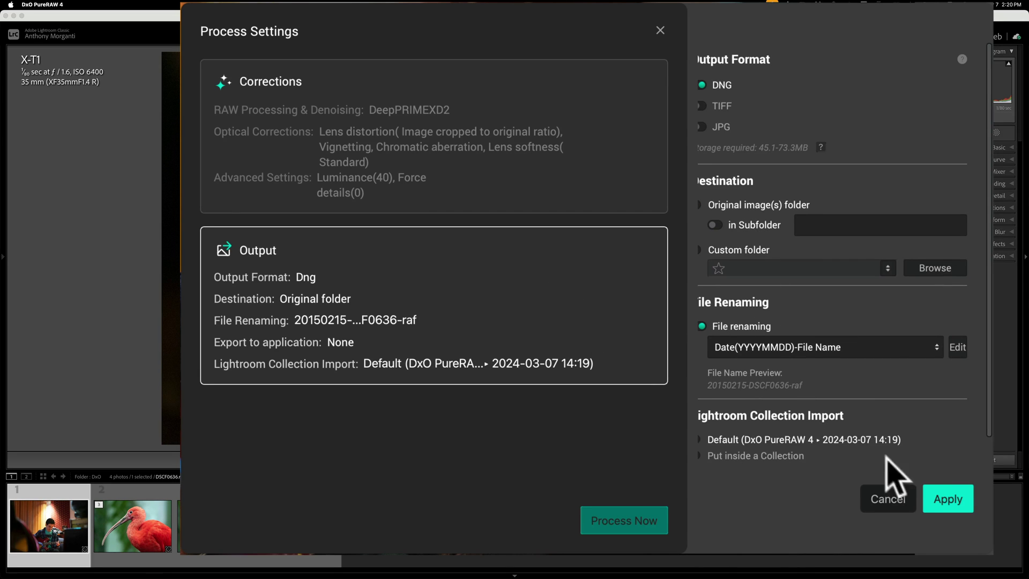
{"action": "left_click", "coordinate": [940, 496]}
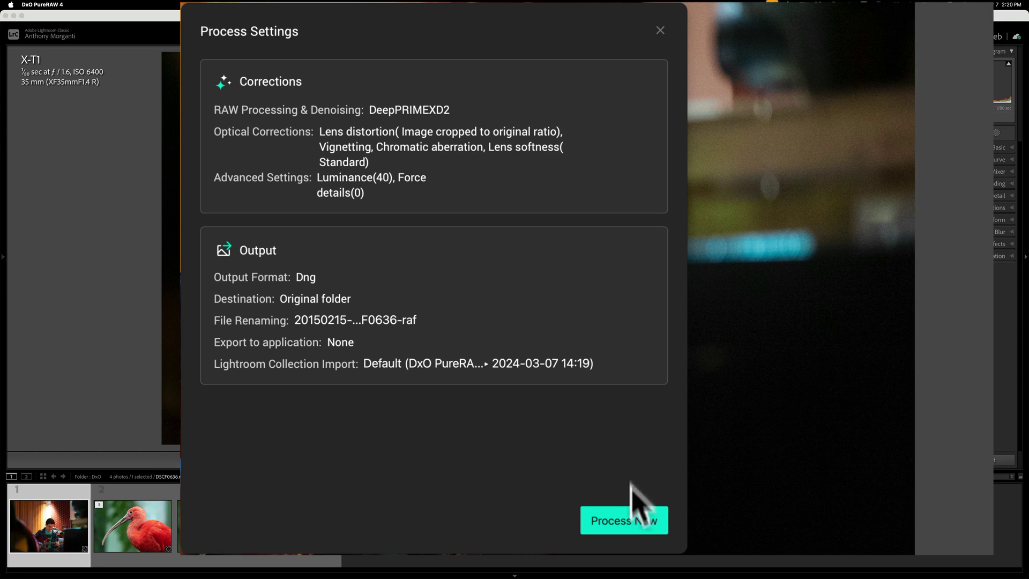
- Process the guitarist RAF, accepting DeepPRIME XD since XD2 doesn't support Fuji files
{"action": "left_click", "coordinate": [625, 522]}
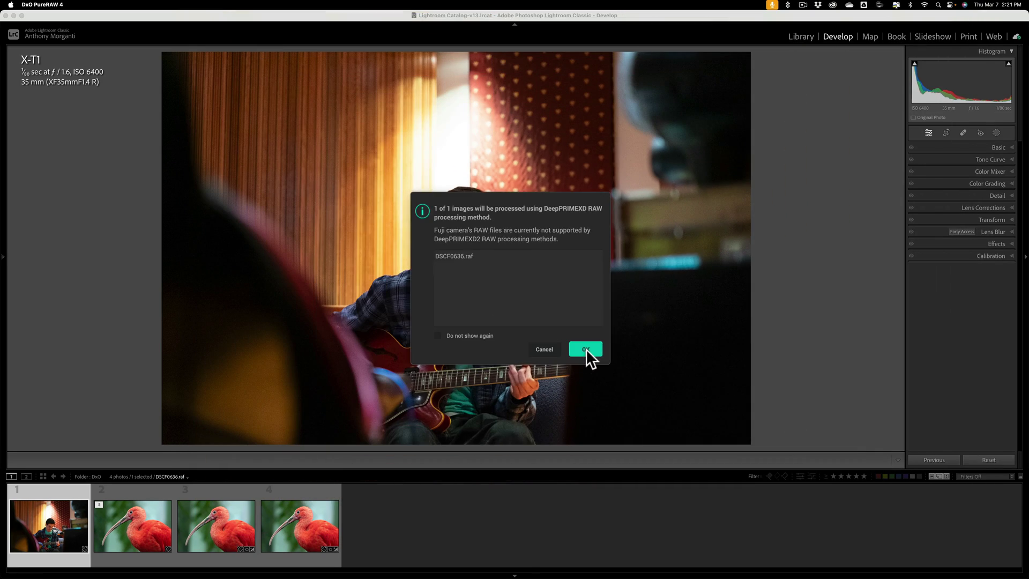
{"action": "left_click", "coordinate": [584, 421]}
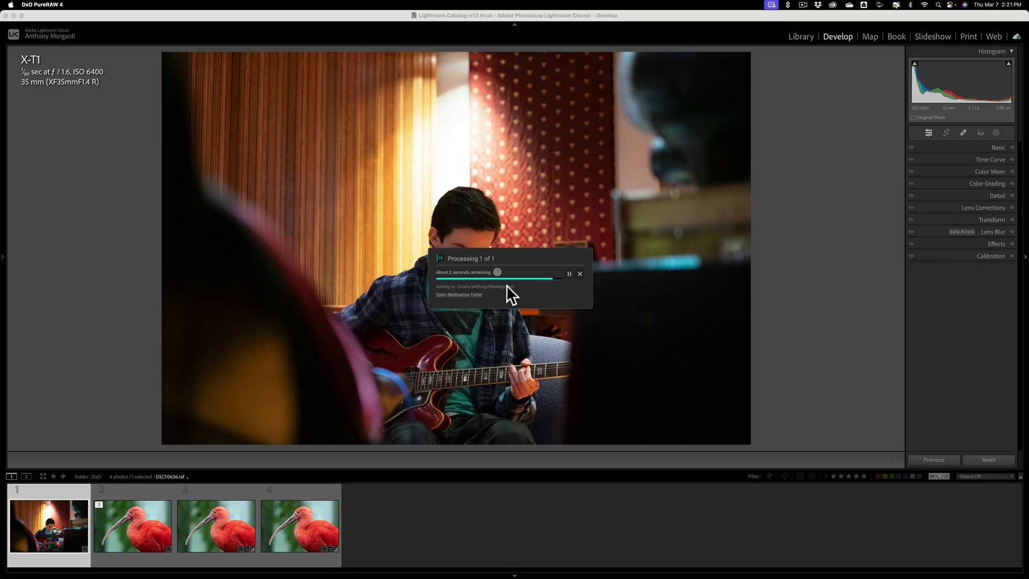
- Show the DxO folder's five photos, place the guitarist RAF beside its DNG, and enter Develop
{"action": "left_click", "coordinate": [793, 36]}
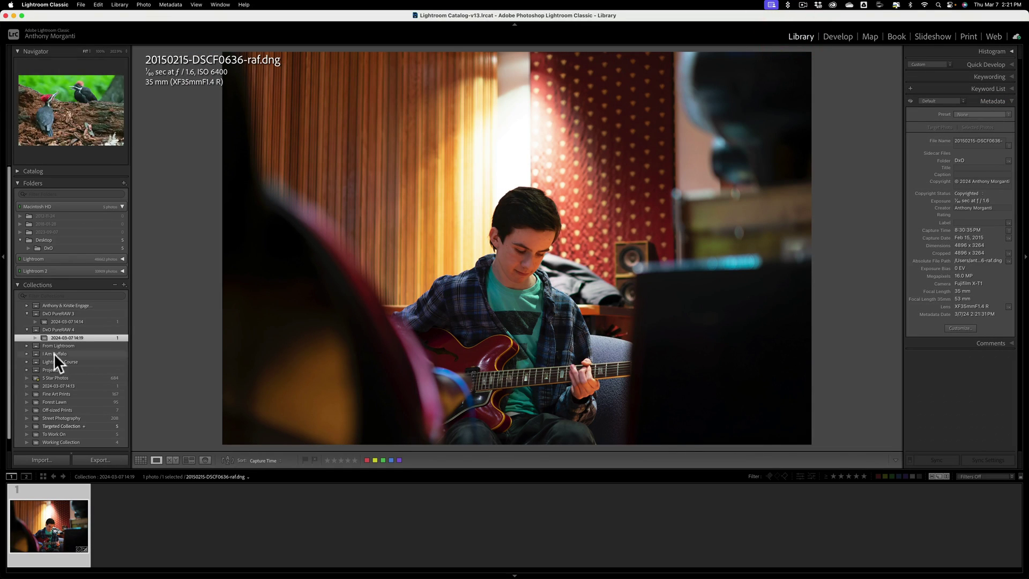
{"action": "left_click", "coordinate": [53, 247]}
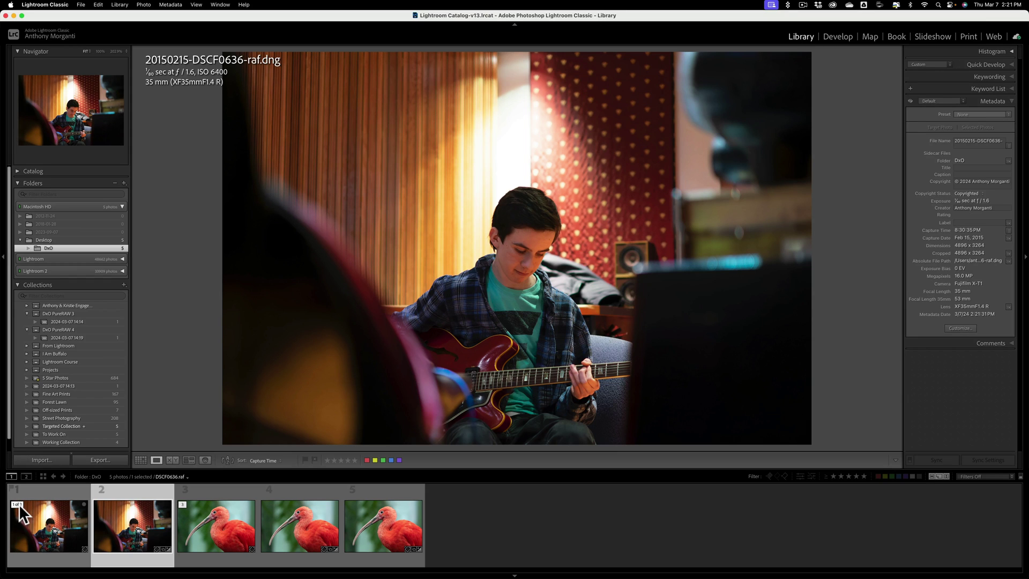
{"action": "left_click_drag", "start_coordinate": [18, 504], "coordinate": [133, 512]}
{"action": "left_click", "coordinate": [836, 37]}
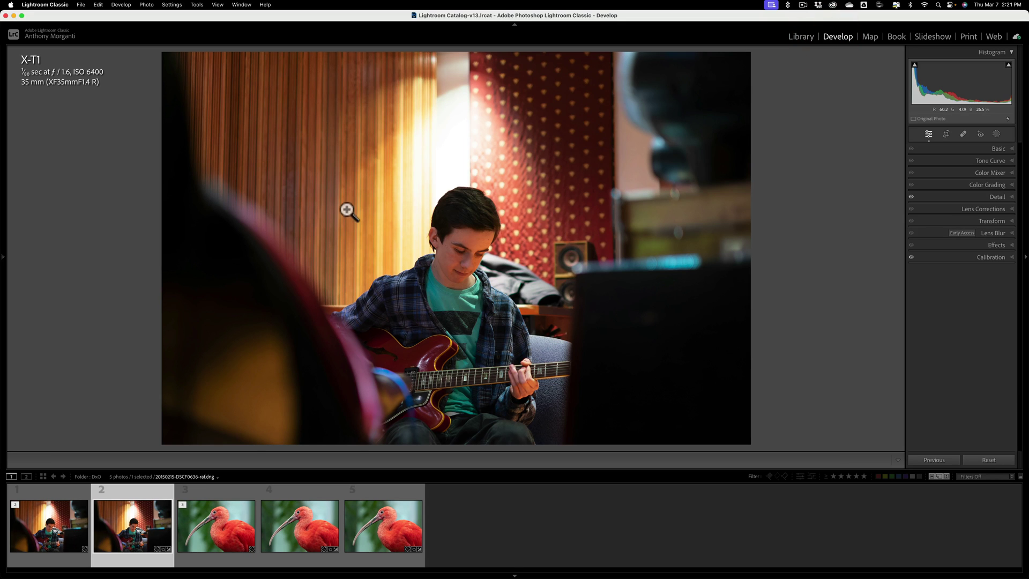
- Show file info and compare the RAF and DNG zoomed in on the curtain edge
{"action": "left_click", "coordinate": [60, 516]}
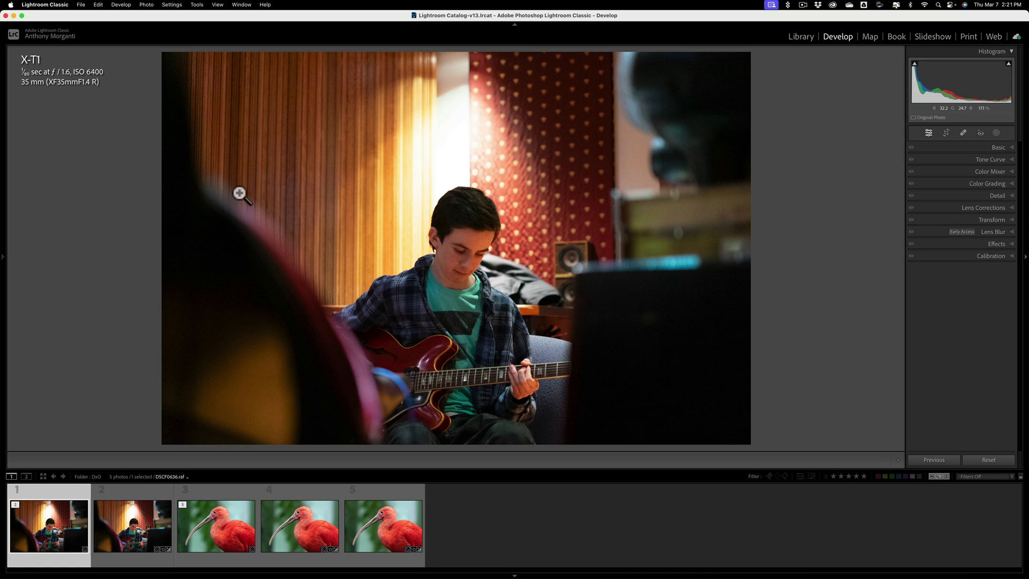
{"action": "key", "text": "i"}
{"action": "key", "text": "i"}
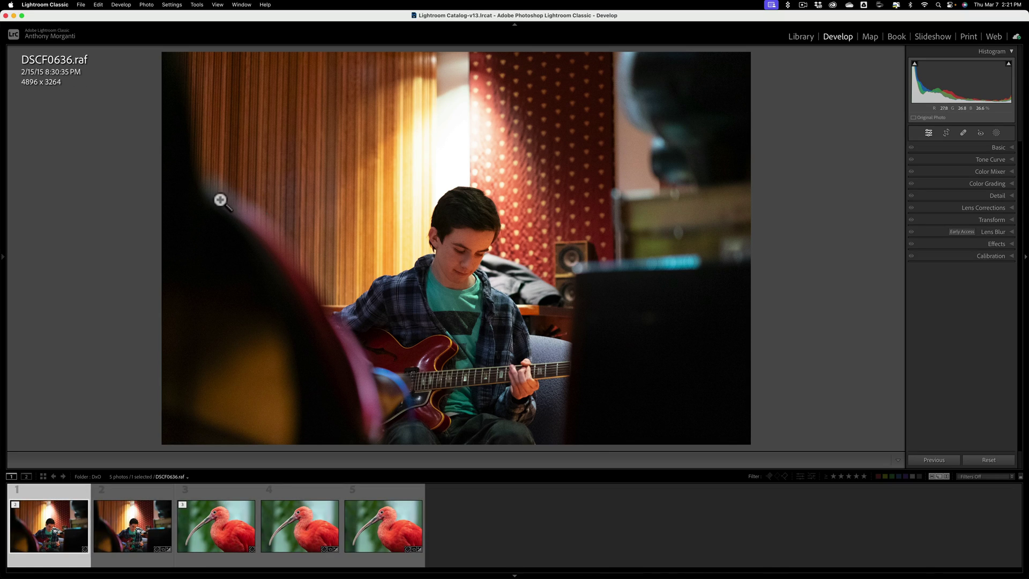
{"action": "key", "text": "super"}
{"action": "left_click_drag", "start_coordinate": [209, 196], "coordinate": [461, 287]}
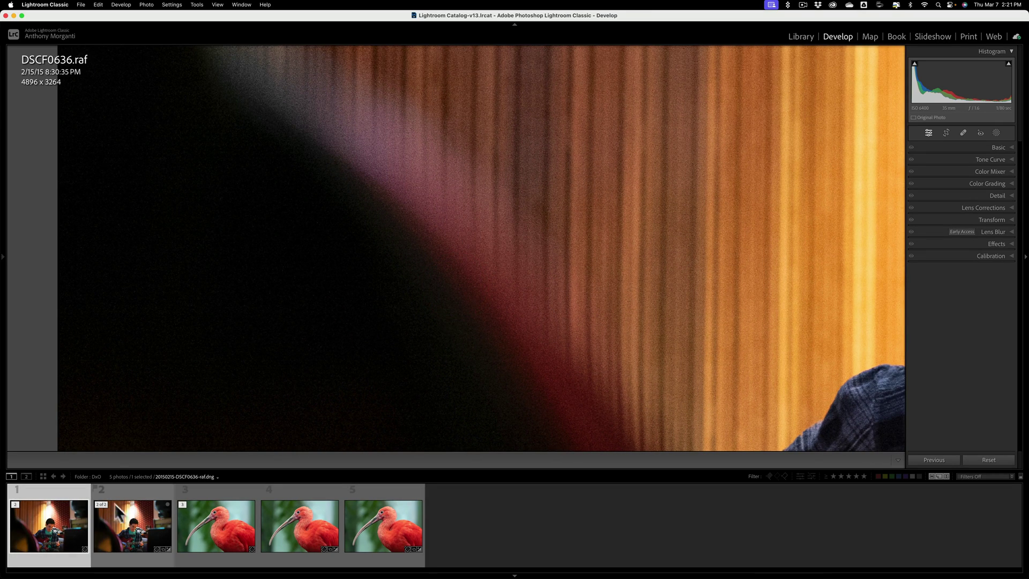
{"action": "left_click", "coordinate": [140, 526]}
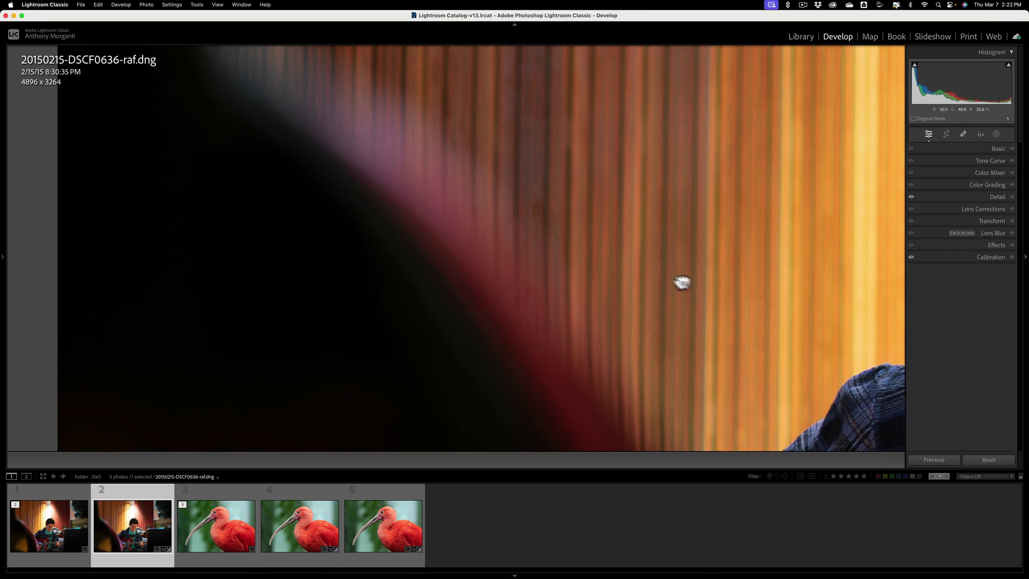
- Center on the boy's face and compare it between the original RAF and denoised DNG
{"action": "left_click_drag", "start_coordinate": [680, 282], "coordinate": [150, 257]}
{"action": "left_click_drag", "start_coordinate": [598, 235], "coordinate": [462, 261]}
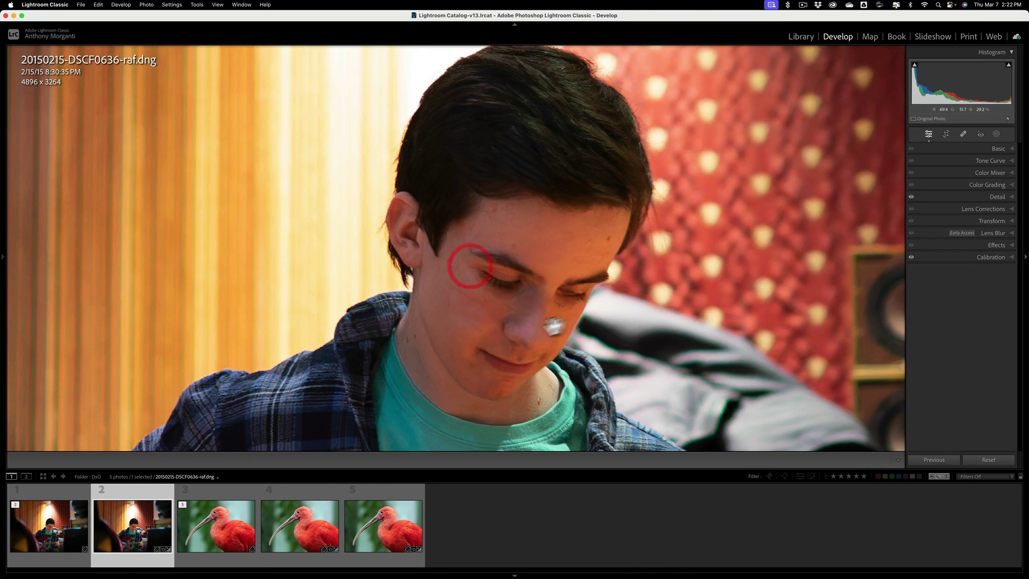
{"action": "left_click", "coordinate": [57, 518]}
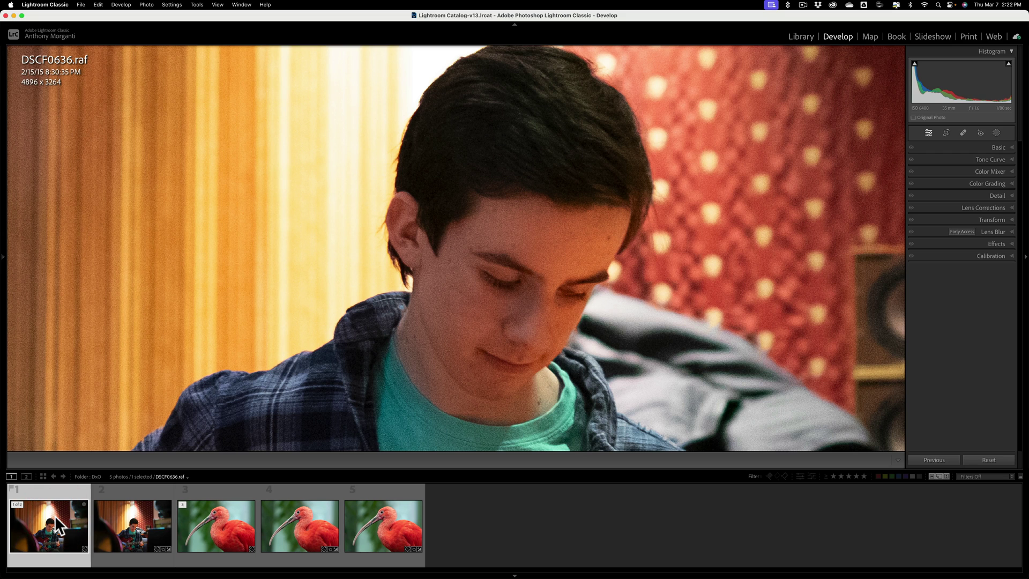
{"action": "left_click", "coordinate": [138, 517]}
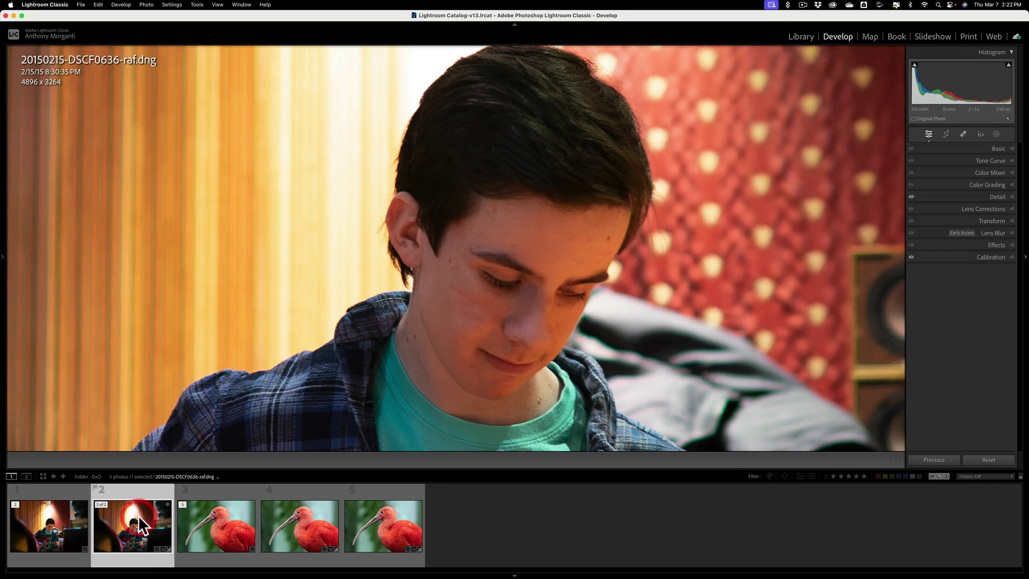
- Compare the speaker area in the RAF and DNG, then zoom back out to the whole photo
{"action": "left_click_drag", "start_coordinate": [586, 267], "coordinate": [376, 358]}
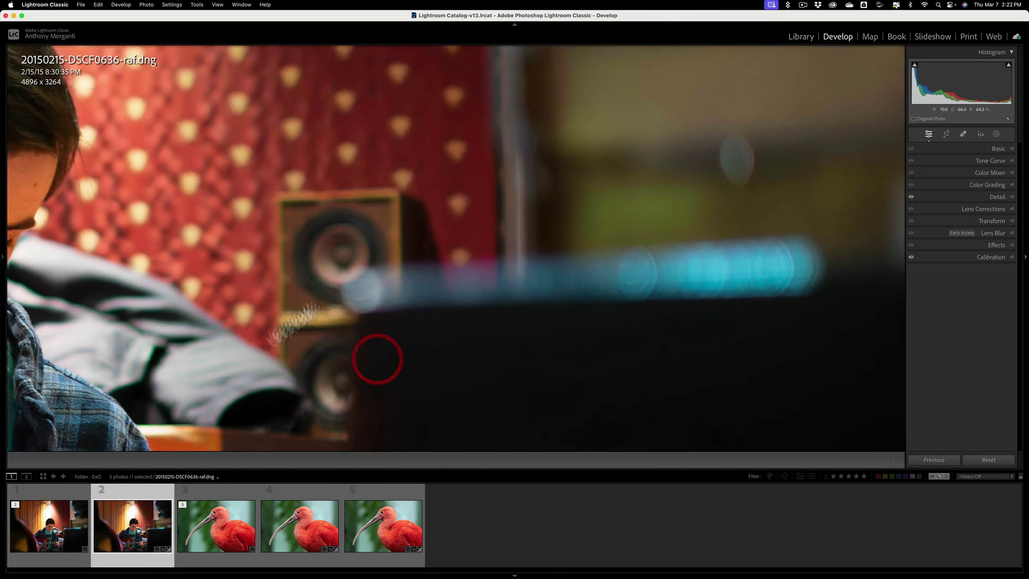
{"action": "left_click", "coordinate": [34, 514]}
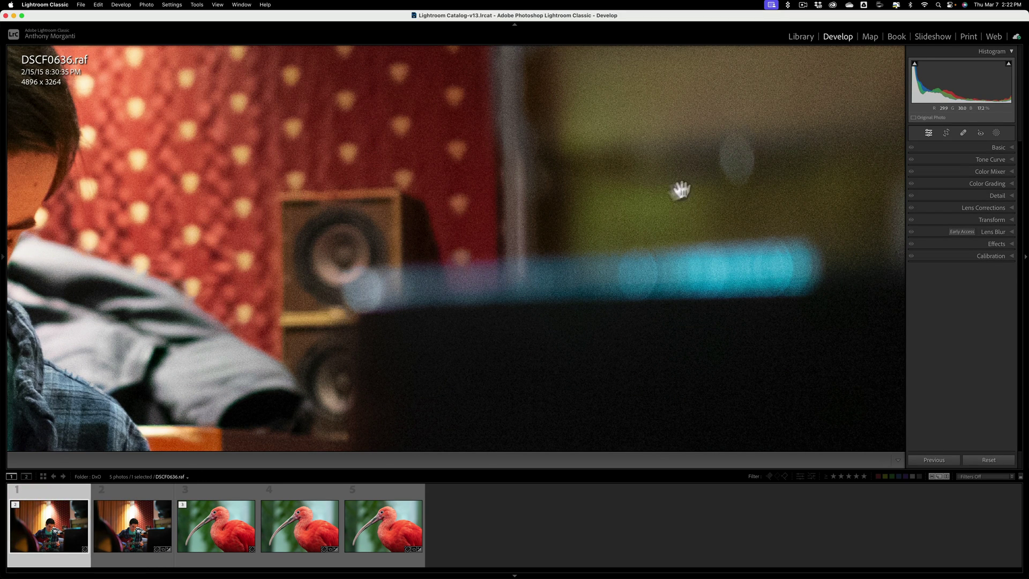
{"action": "left_click", "coordinate": [151, 517]}
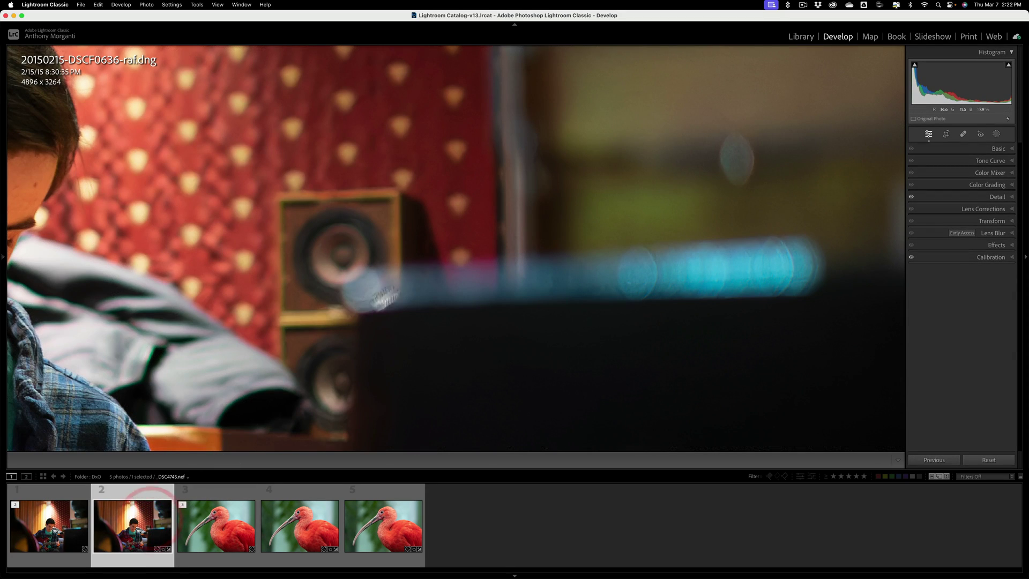
{"action": "left_click", "coordinate": [427, 275]}
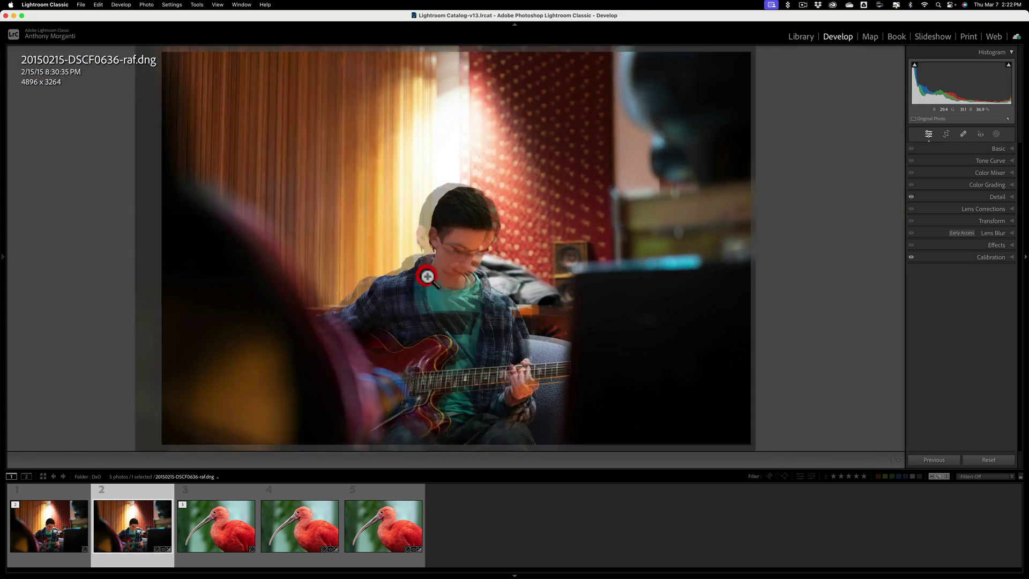